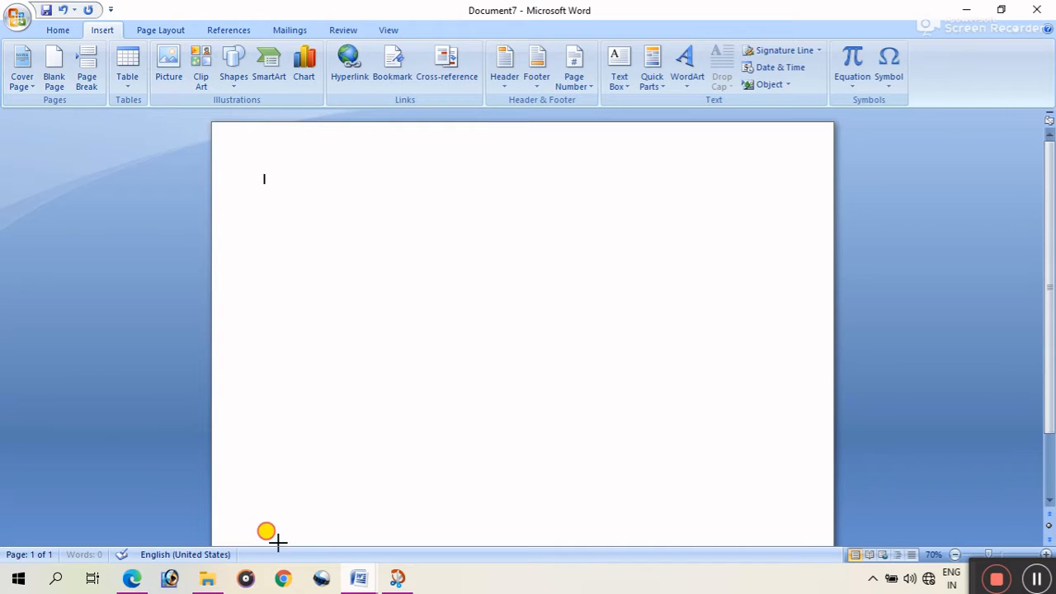
Step: Draw a near-vertical line about 7.7" tall along the left part of the page and set its weight to 6 pt
drag(277, 541, 288, 523)
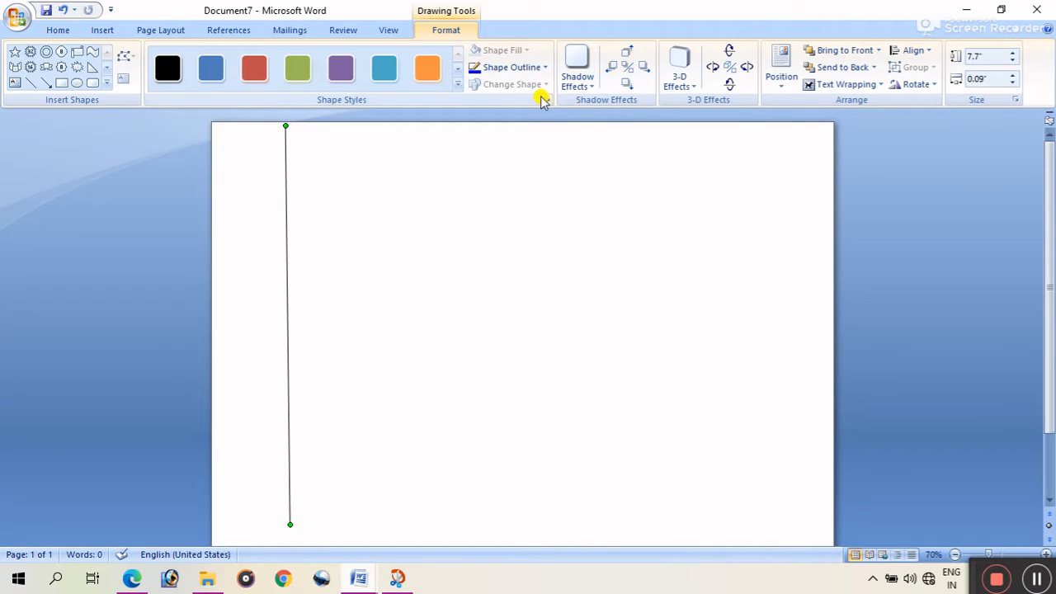
click(511, 73)
mouse_move(523, 266)
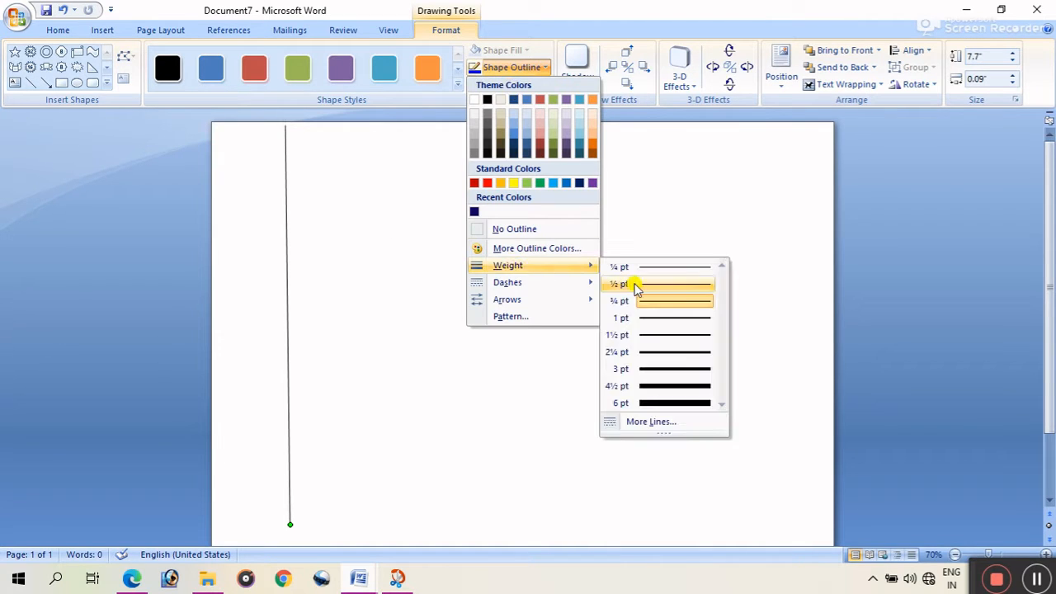
click(678, 403)
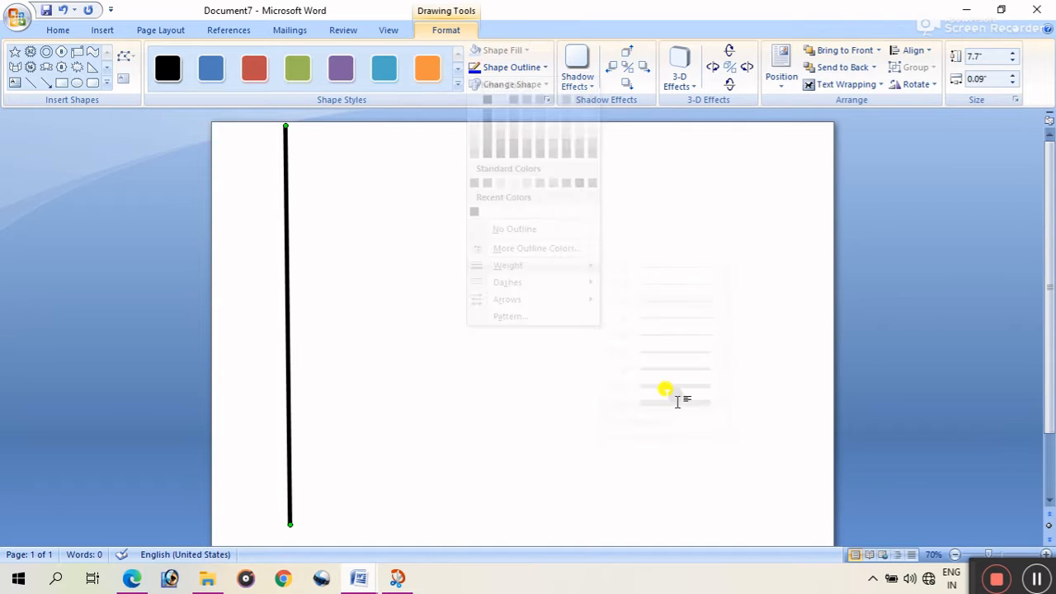
Step: Colour the vertical line's outline orange and shift its lower end slightly to straighten it
click(512, 70)
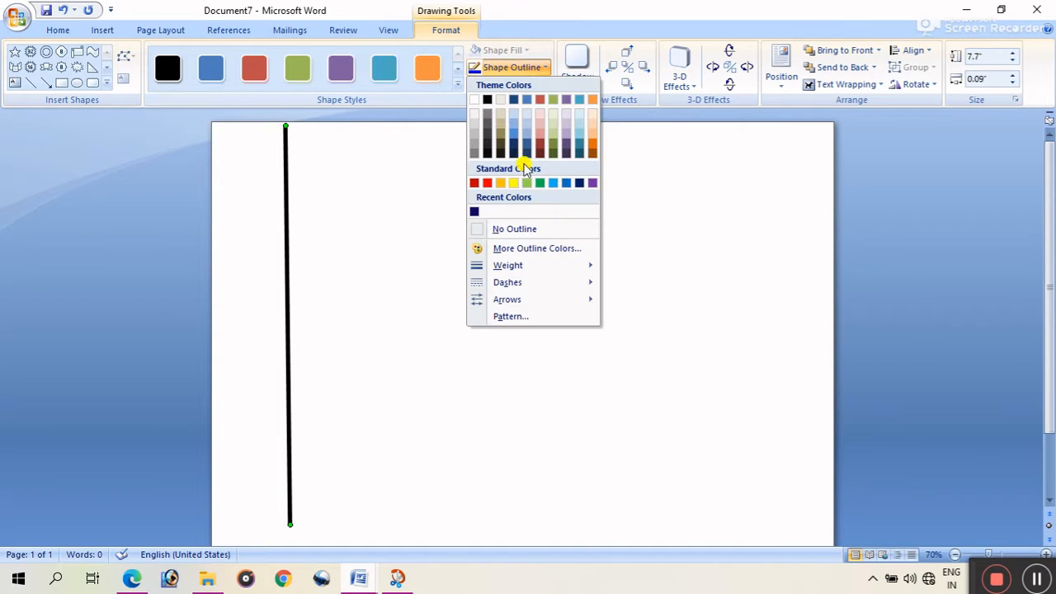
click(503, 182)
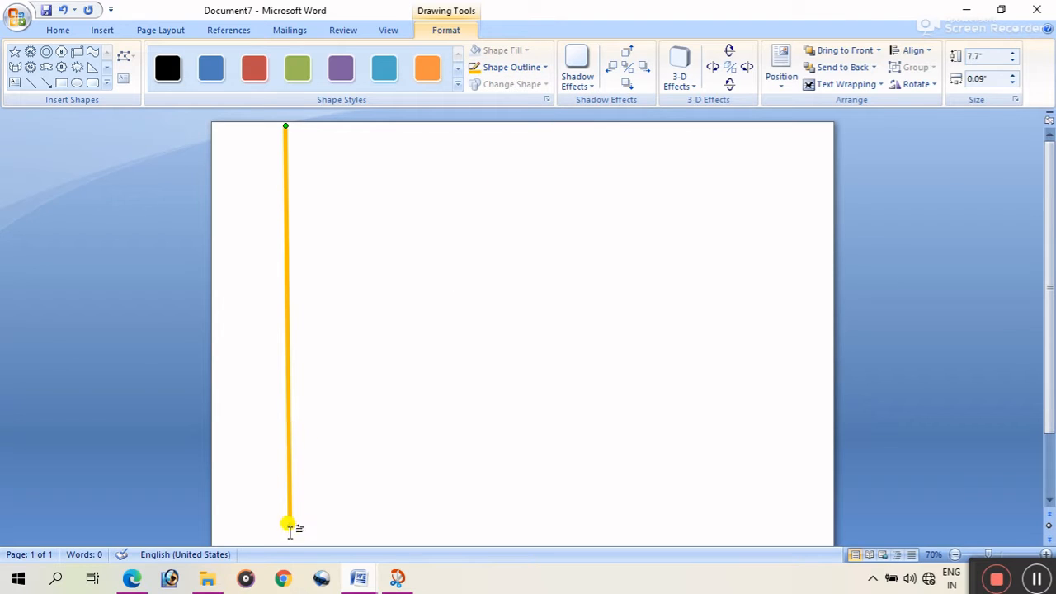
drag(292, 527, 286, 526)
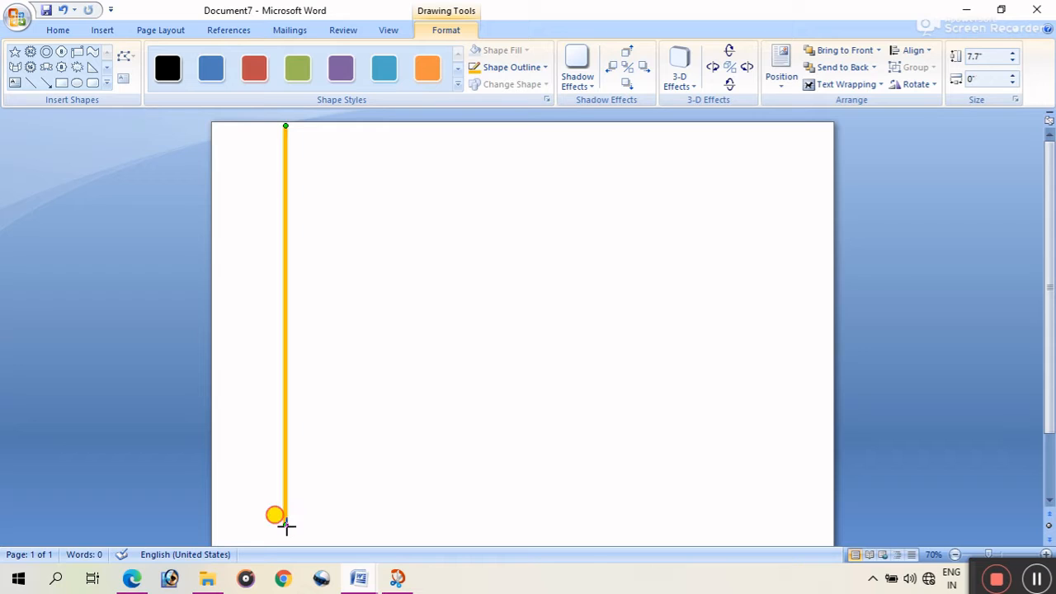
drag(288, 525, 288, 524)
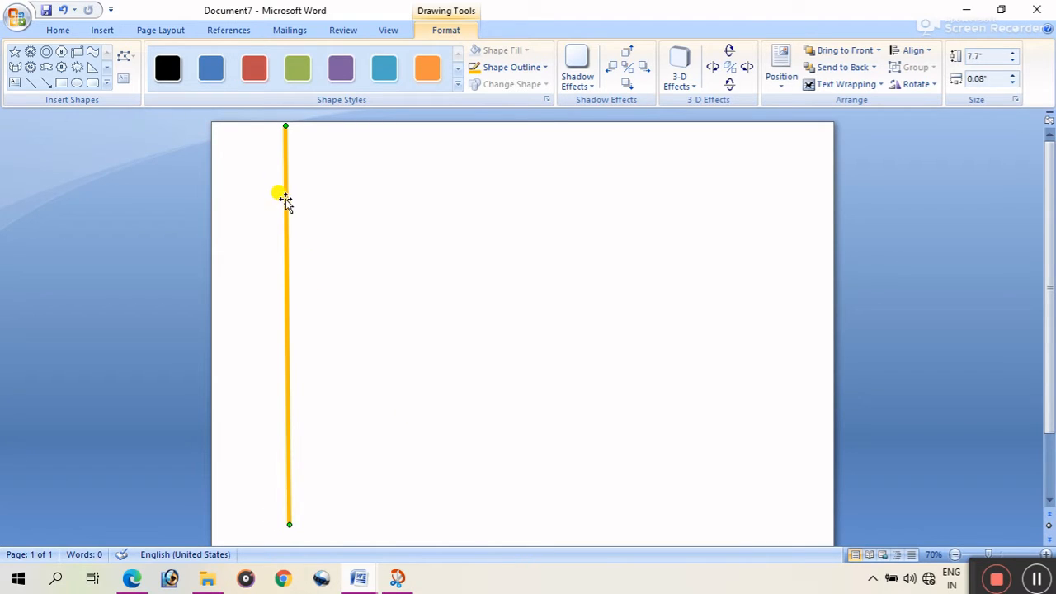
Step: Duplicate the orange vertical line just to its right and set the copy's outline colour to green
drag(289, 202, 303, 211)
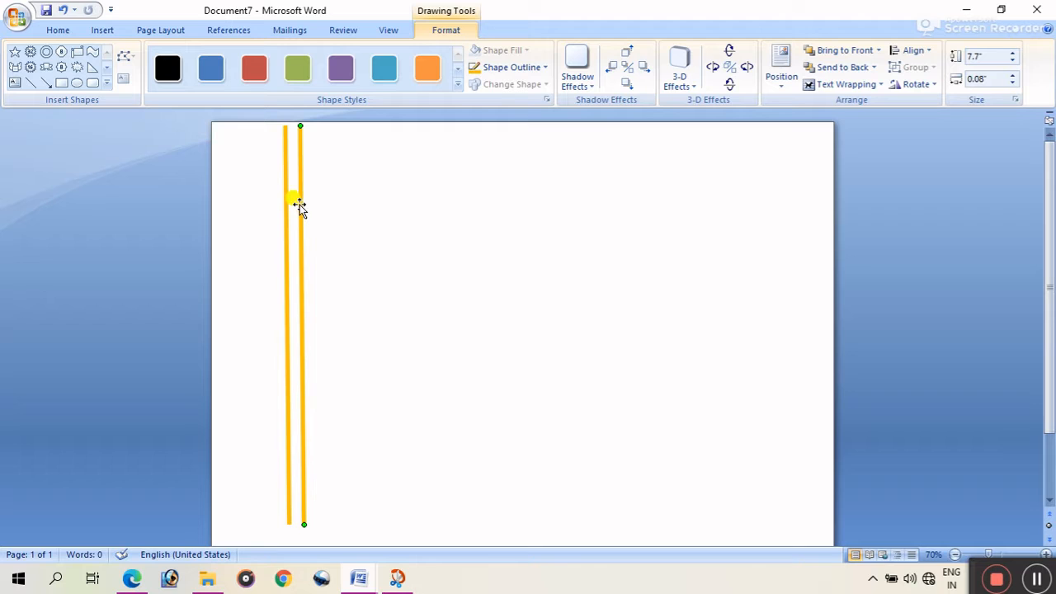
click(302, 67)
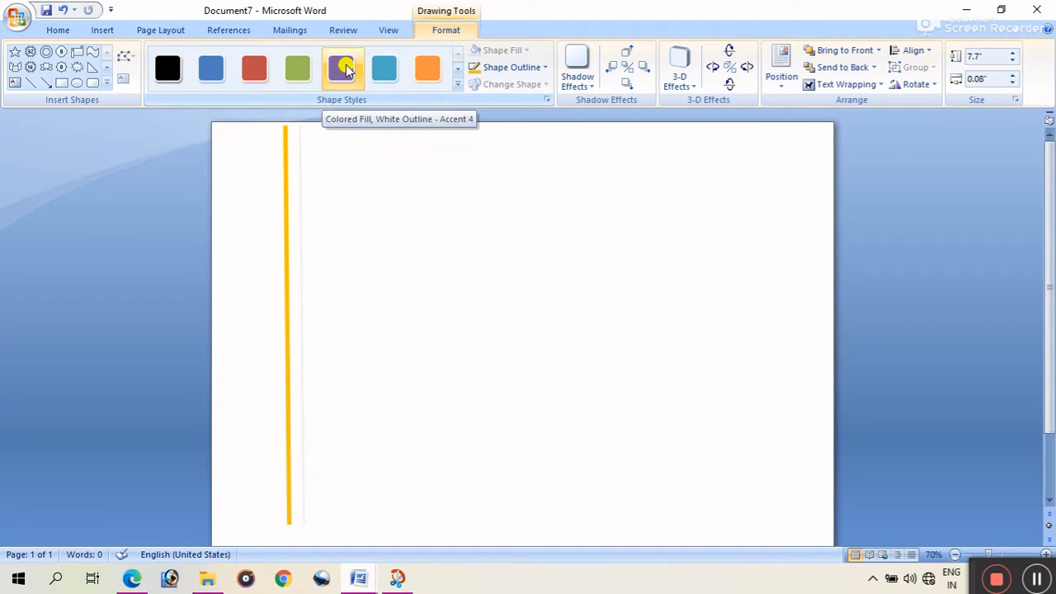
click(532, 66)
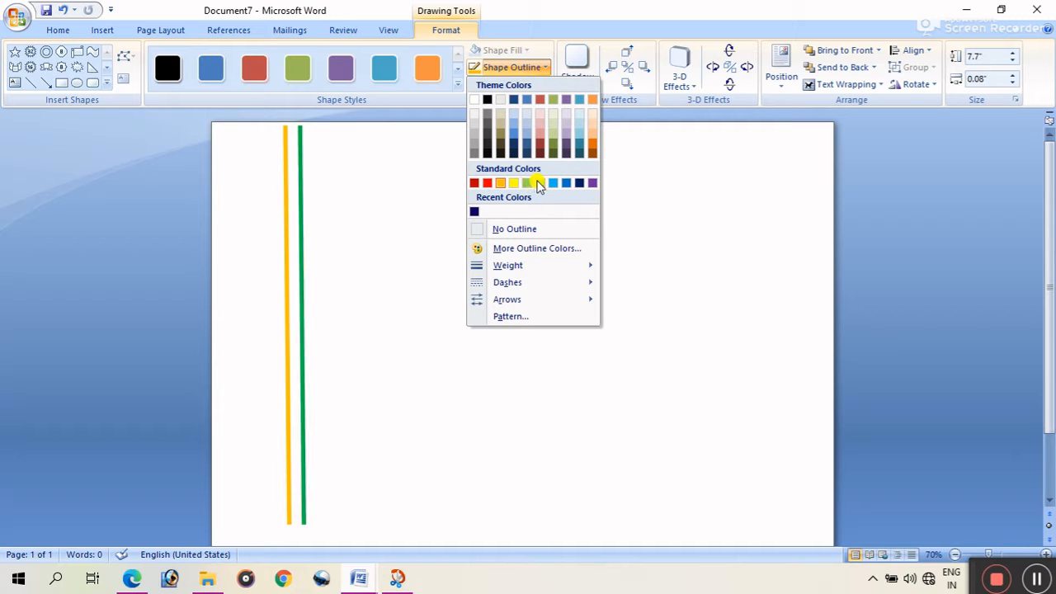
click(540, 183)
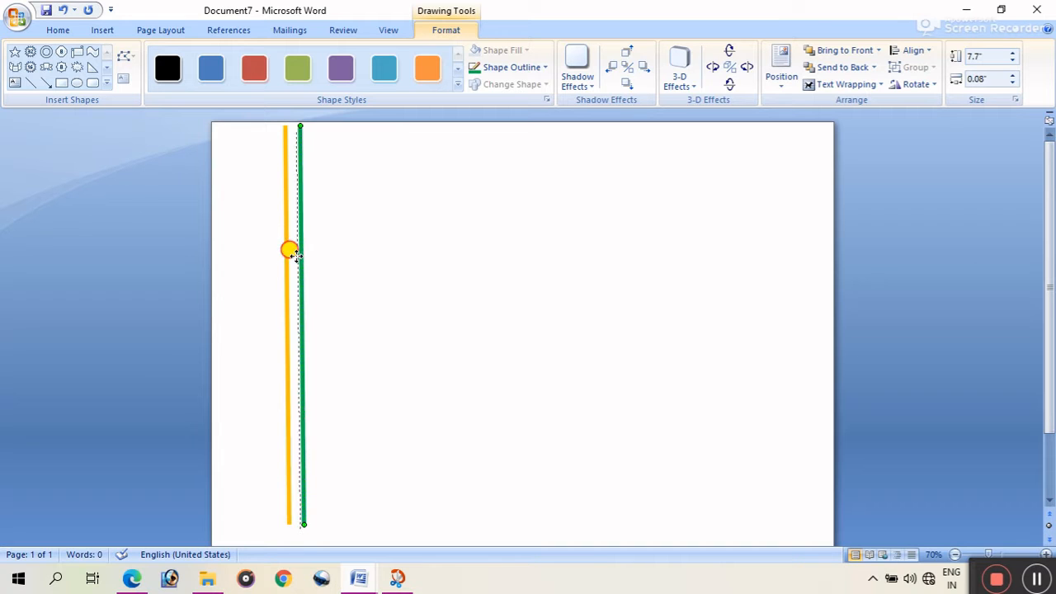
Step: Move the green vertical line closer to the orange one and level their upper ends
drag(295, 256, 291, 263)
click(438, 206)
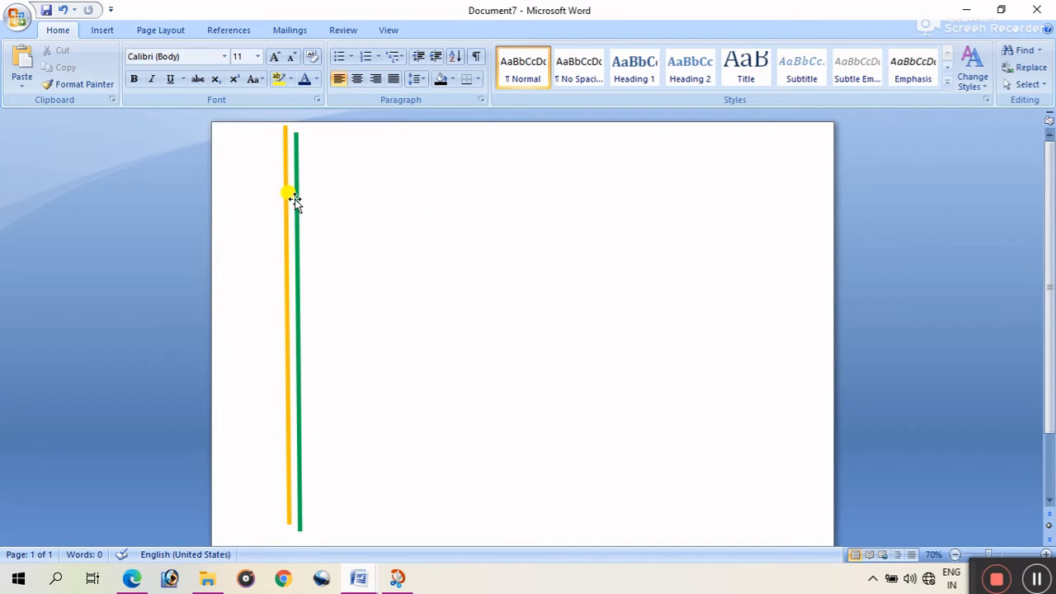
click(295, 196)
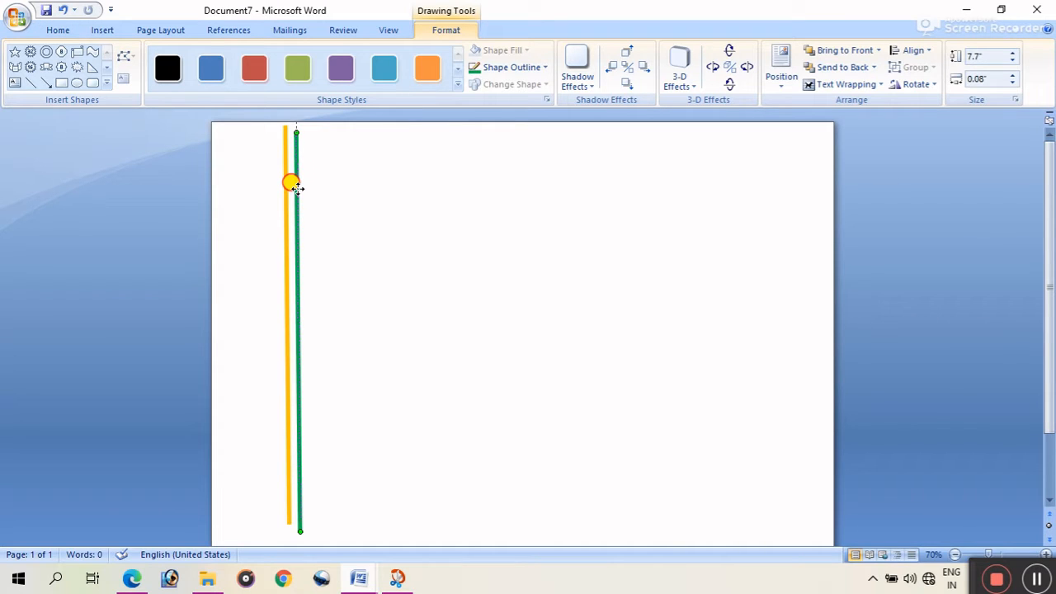
drag(297, 194, 298, 195)
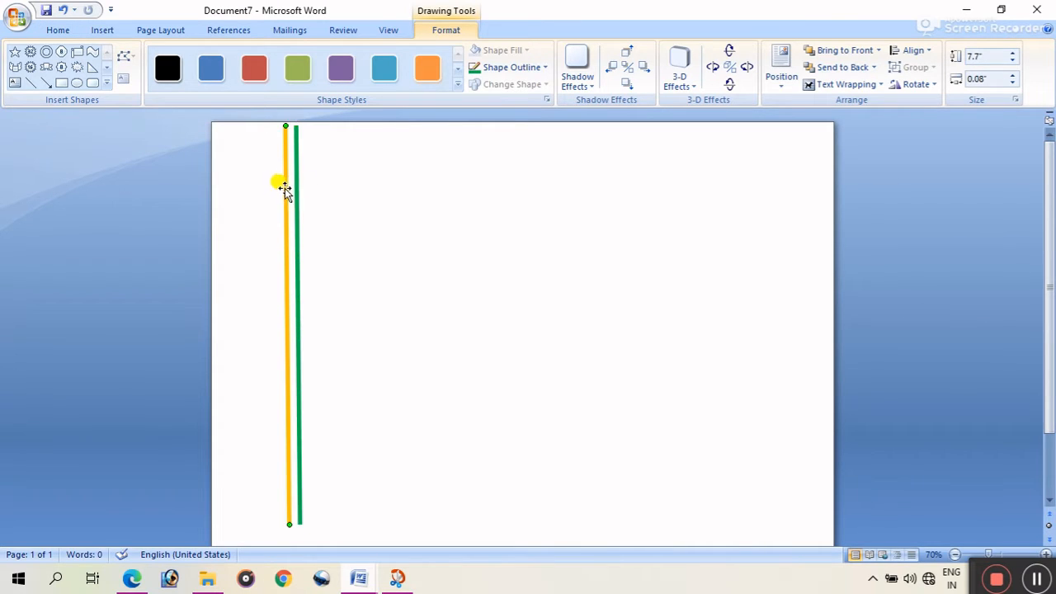
Step: Draw a horizontal line about 10.37" long from the page's left edge across both vertical lines, near the top of the page
click(102, 30)
click(234, 72)
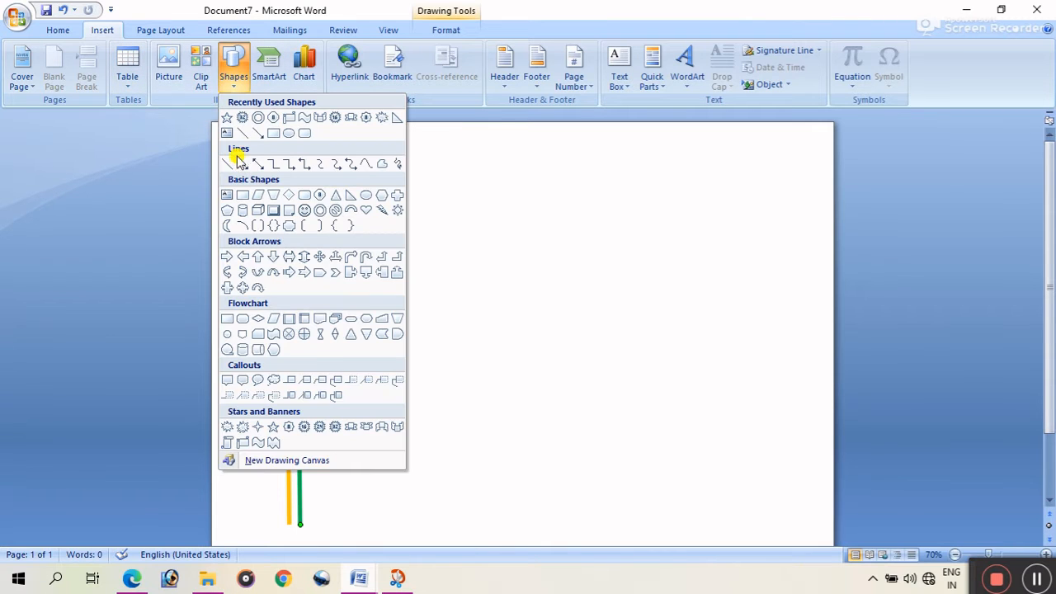
click(226, 166)
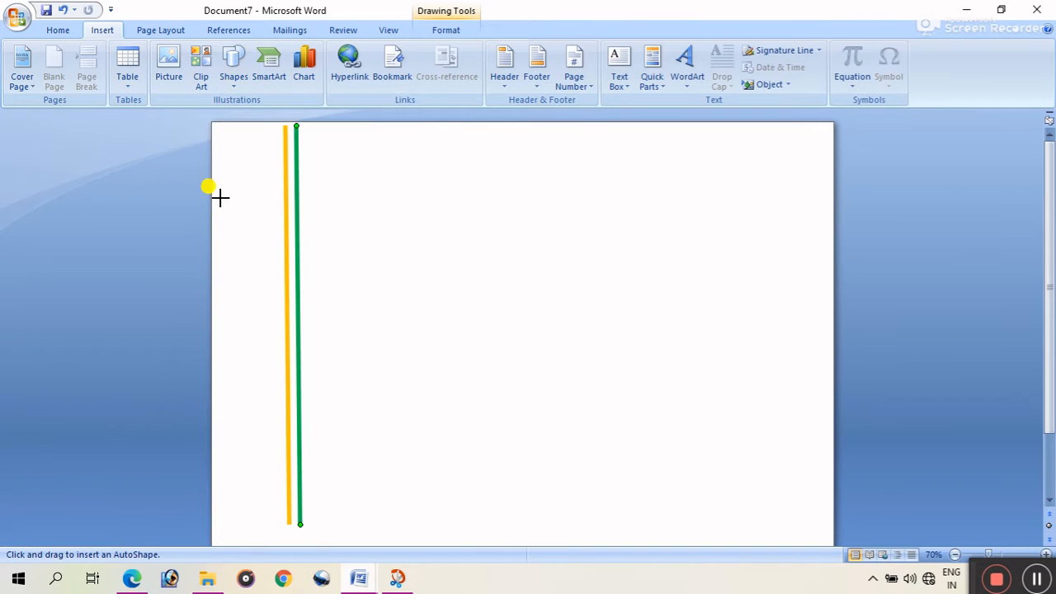
drag(214, 197, 749, 192)
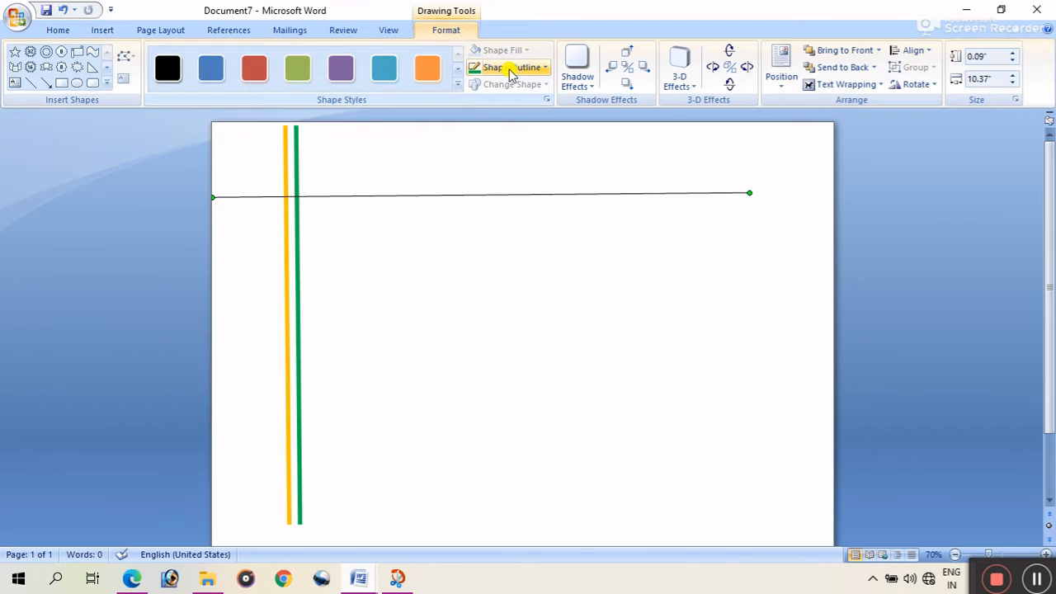
Step: Format the horizontal line with an orange outline and a weight of 6 pt
click(509, 69)
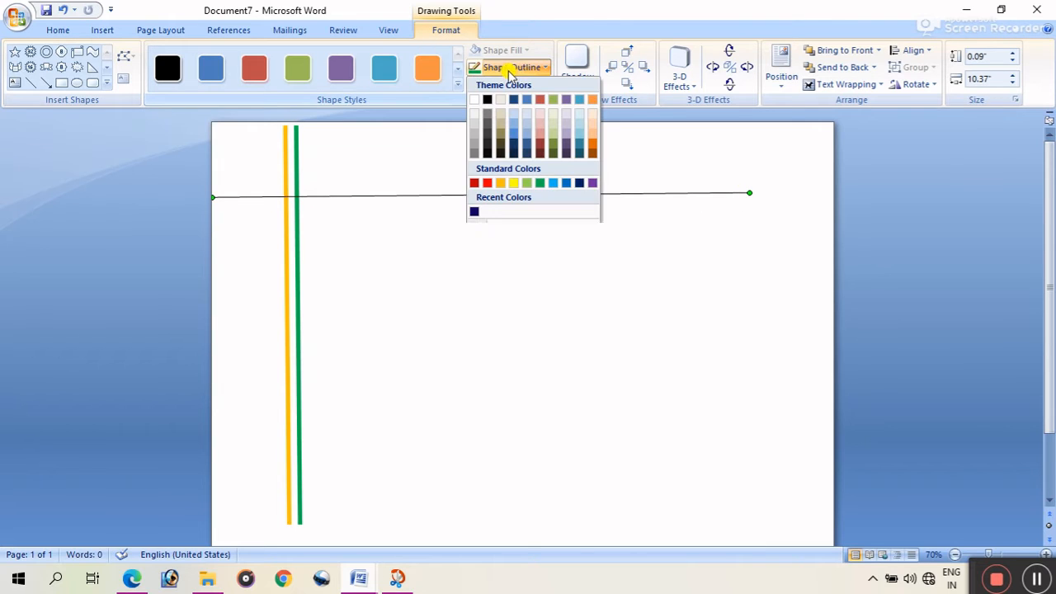
click(502, 185)
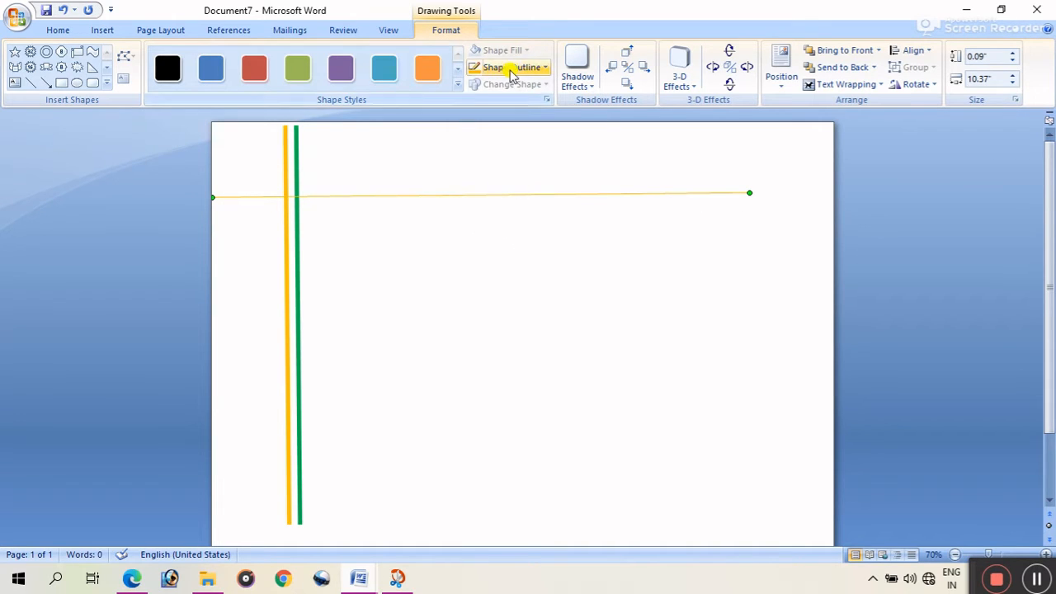
click(511, 71)
mouse_move(538, 280)
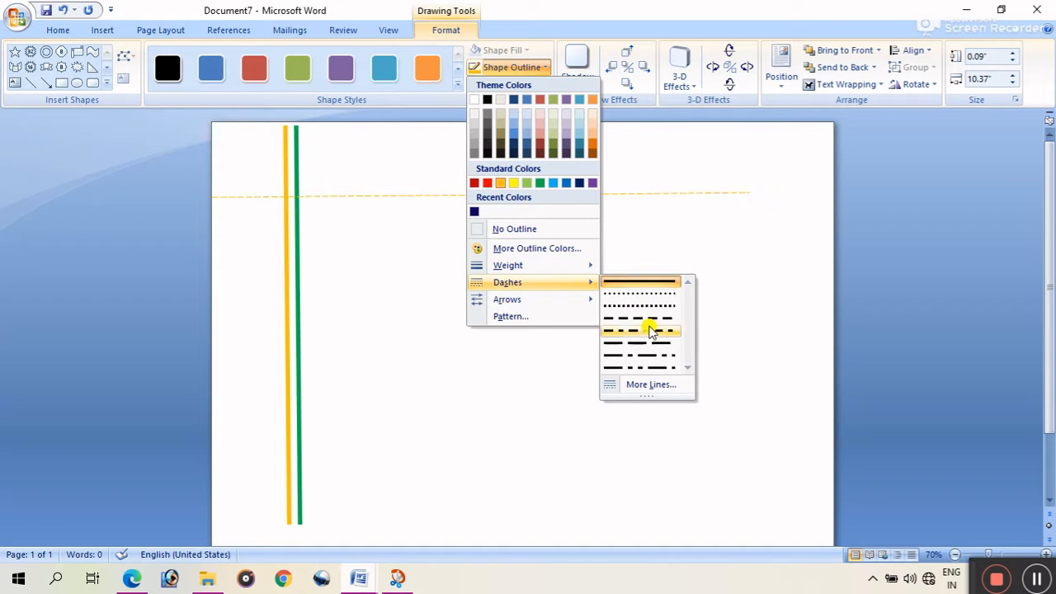
mouse_move(586, 266)
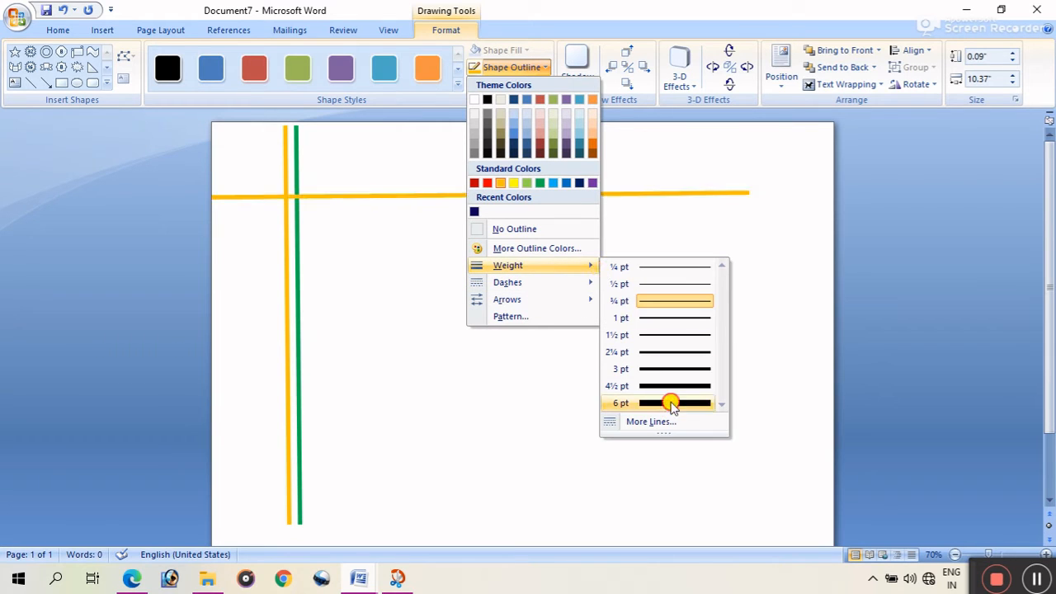
click(671, 404)
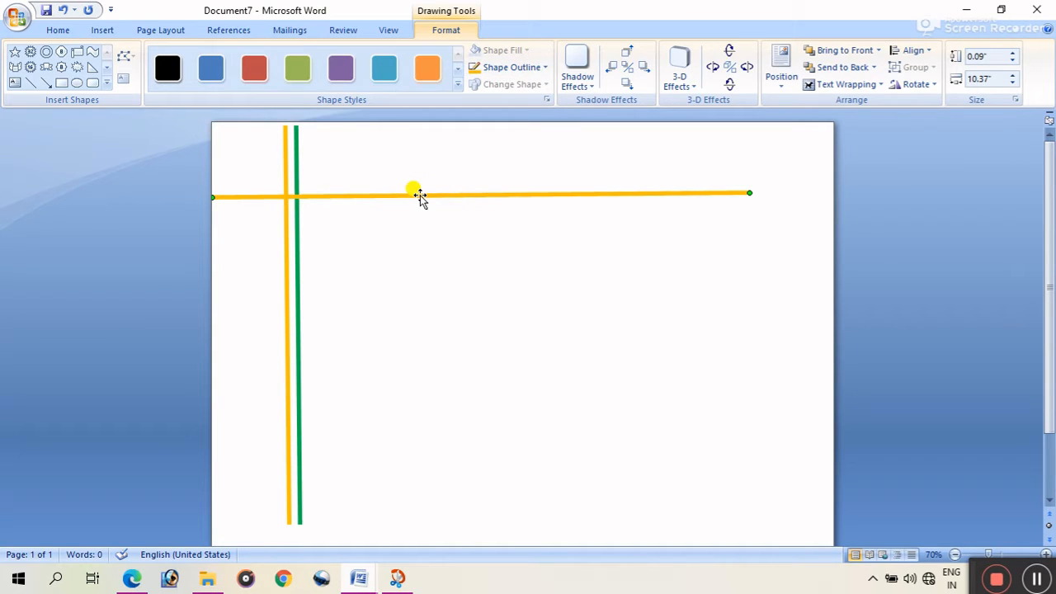
Step: Duplicate the orange horizontal line just below it and set the copy's outline colour to green
drag(420, 198, 422, 207)
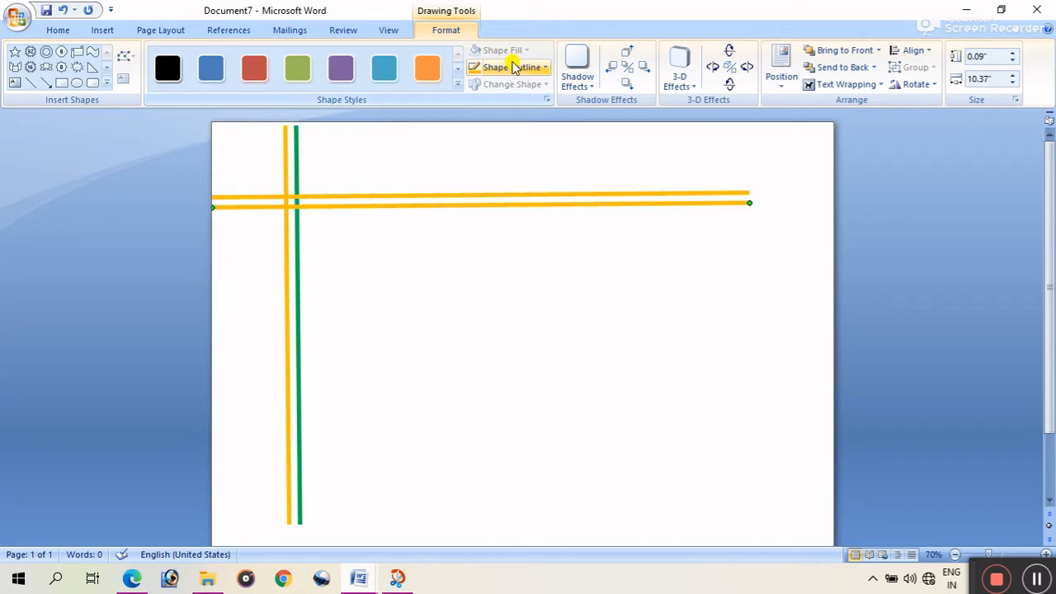
click(538, 75)
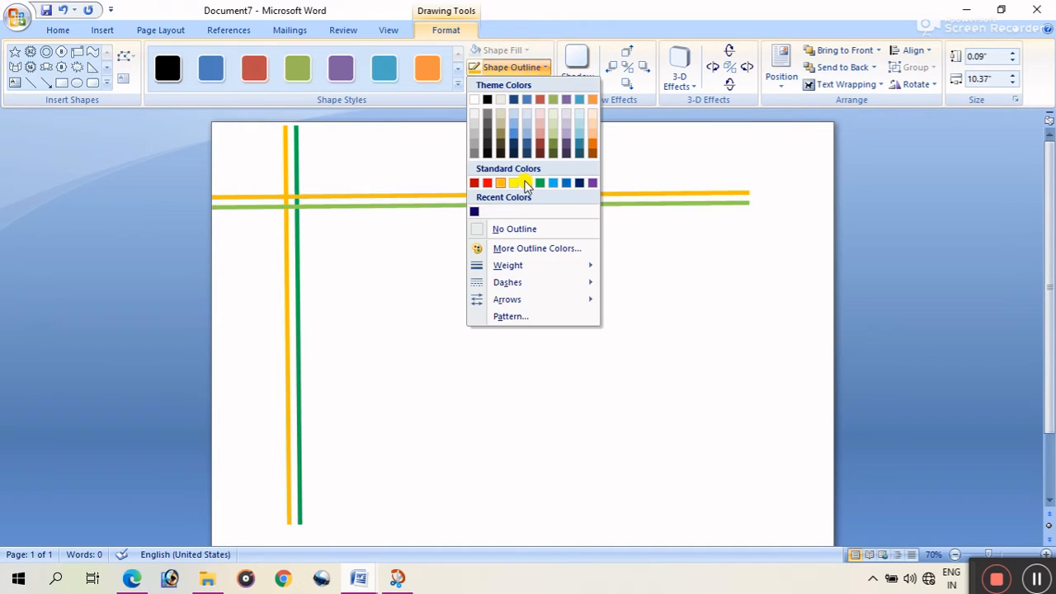
click(539, 183)
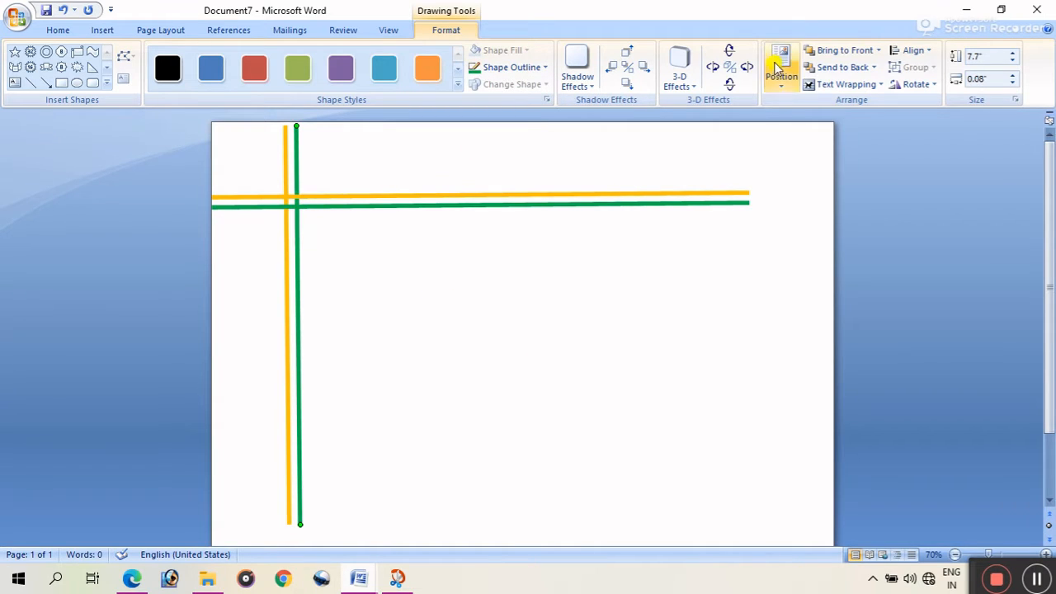
Step: Bring the green vertical line in front of the crossing lines and deselect it
click(847, 50)
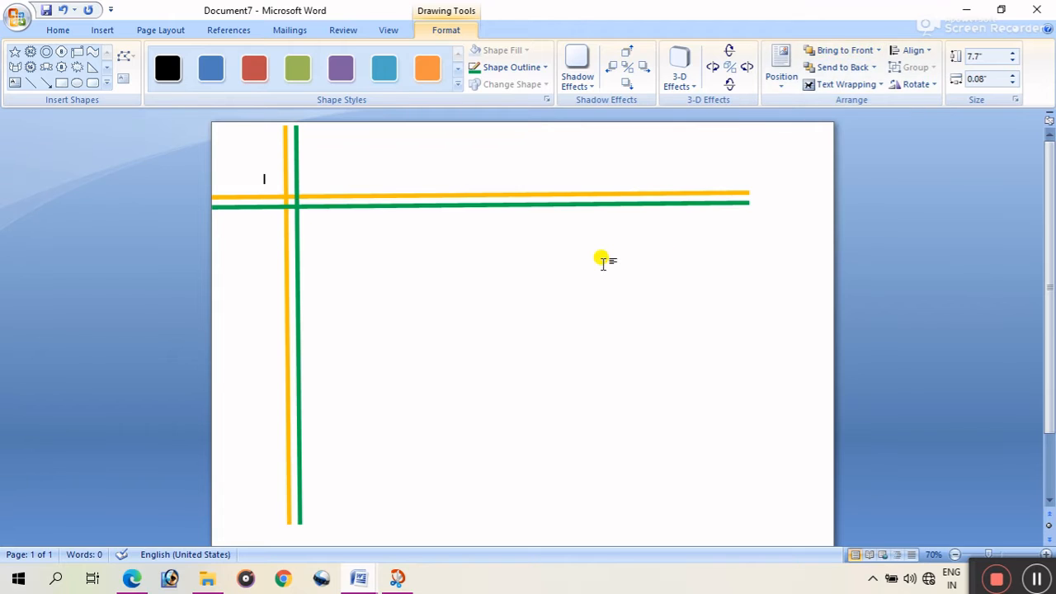
click(590, 268)
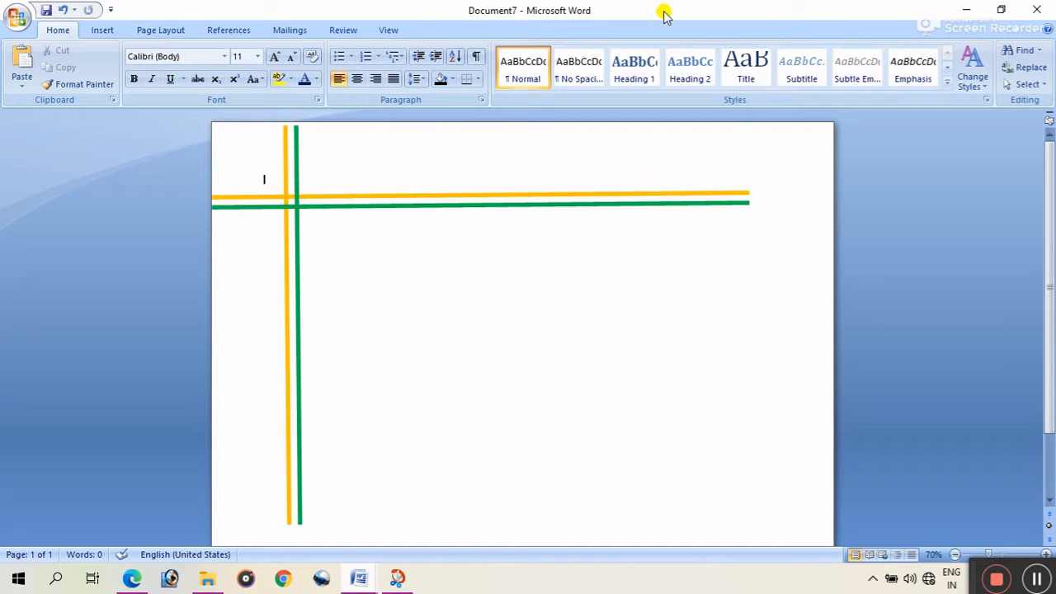
Step: Add a text box about 0.97" high and 7.69" wide above the horizontal lines, containing "RAJIV GANDHI SPORTS MEET"
click(90, 30)
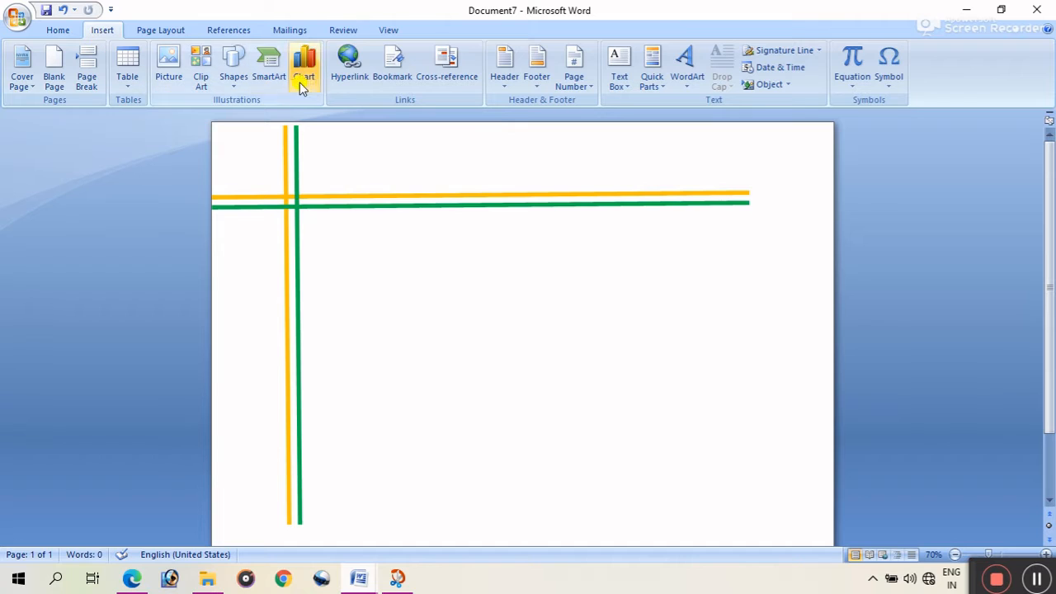
click(233, 68)
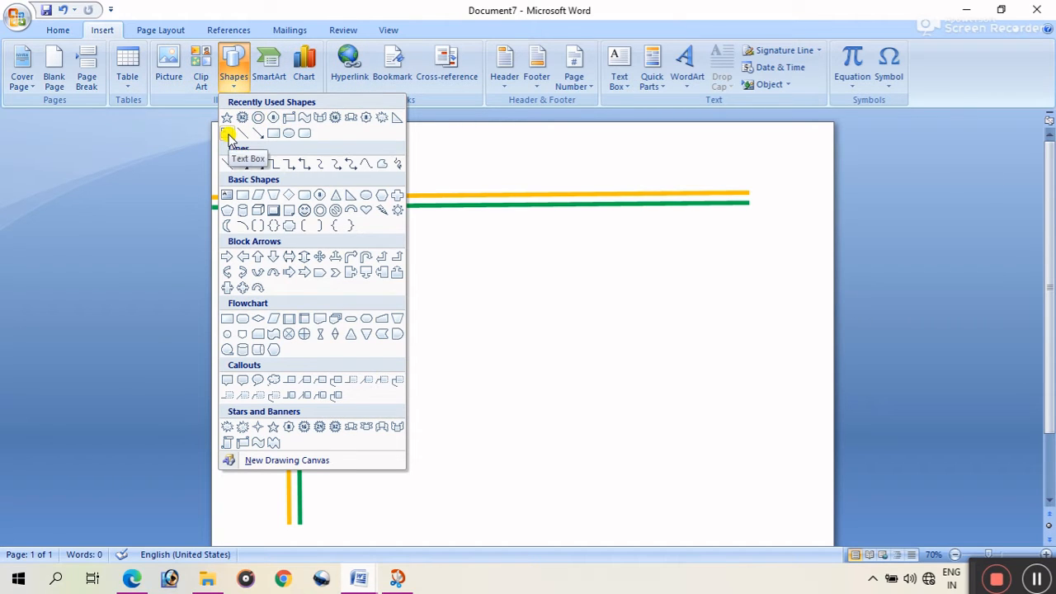
click(226, 134)
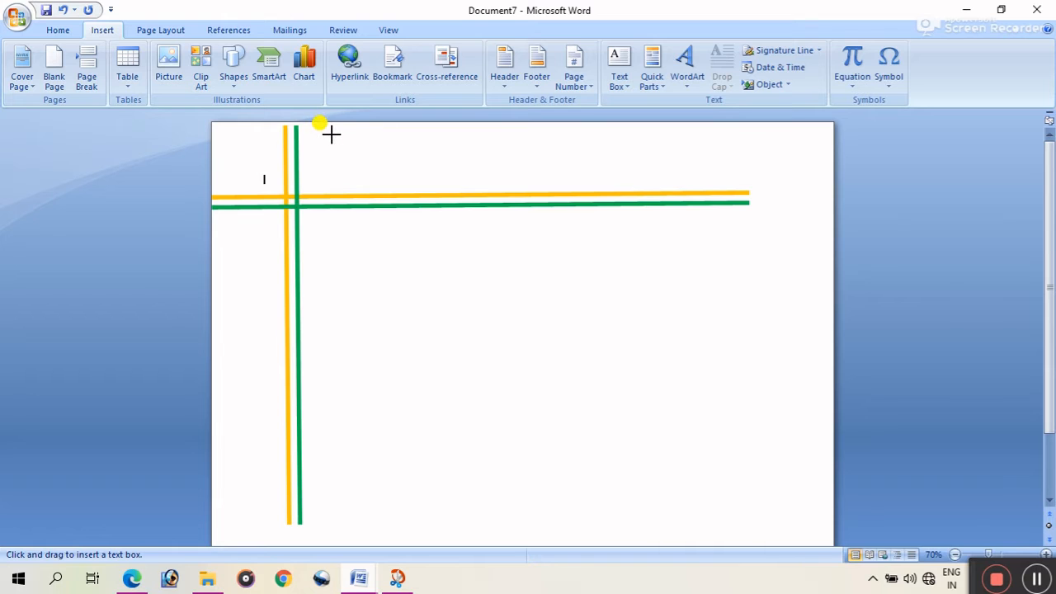
drag(331, 134, 731, 184)
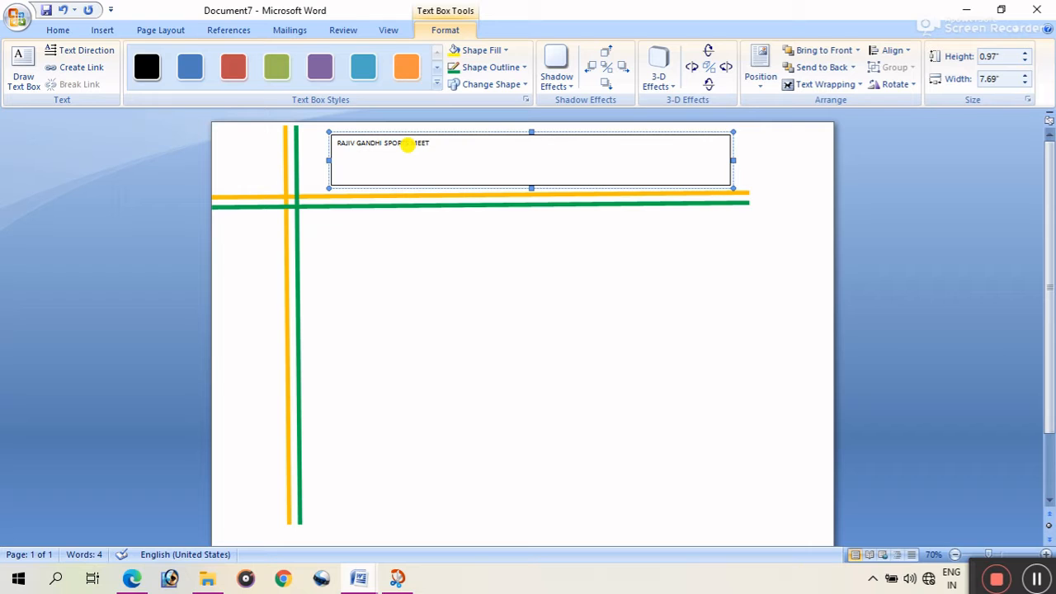
Step: Format the heading "RAJIV GANDHI SPORTS MEET" in centred 28 pt Algerian
drag(462, 155, 337, 145)
click(60, 30)
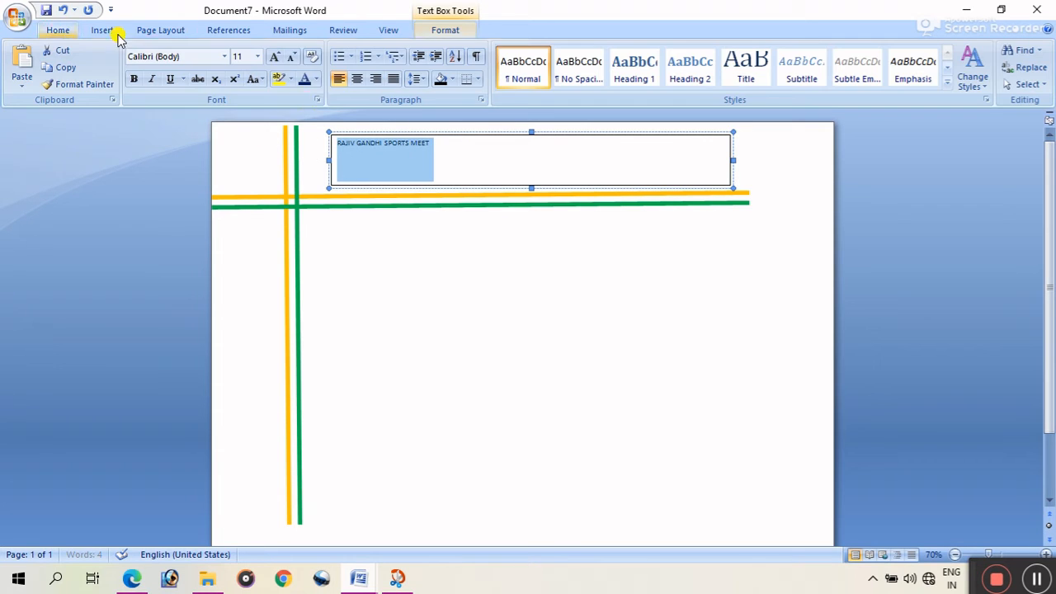
click(274, 58)
click(275, 58)
click(357, 79)
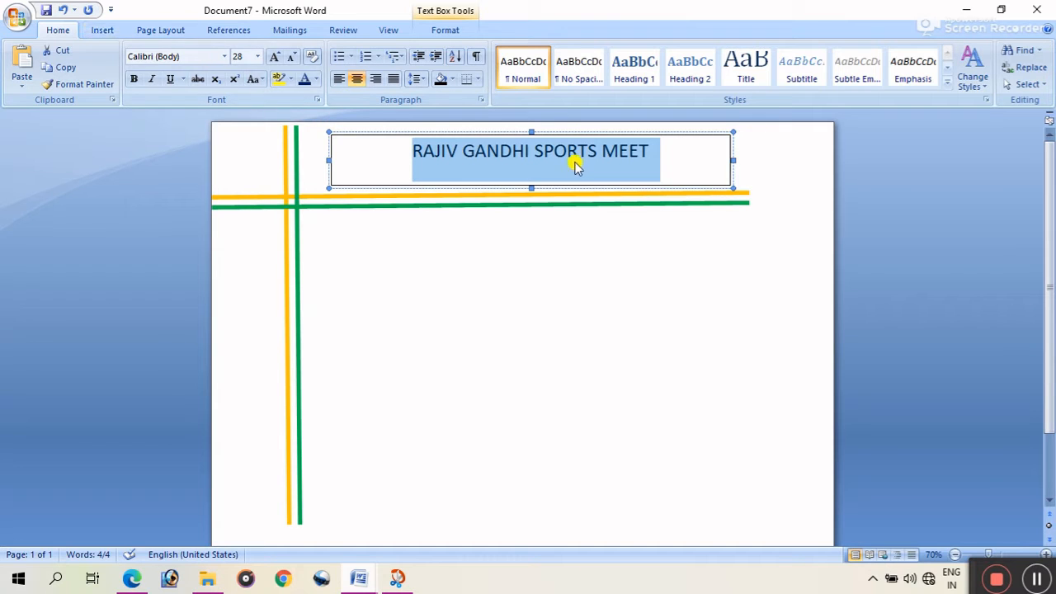
click(224, 56)
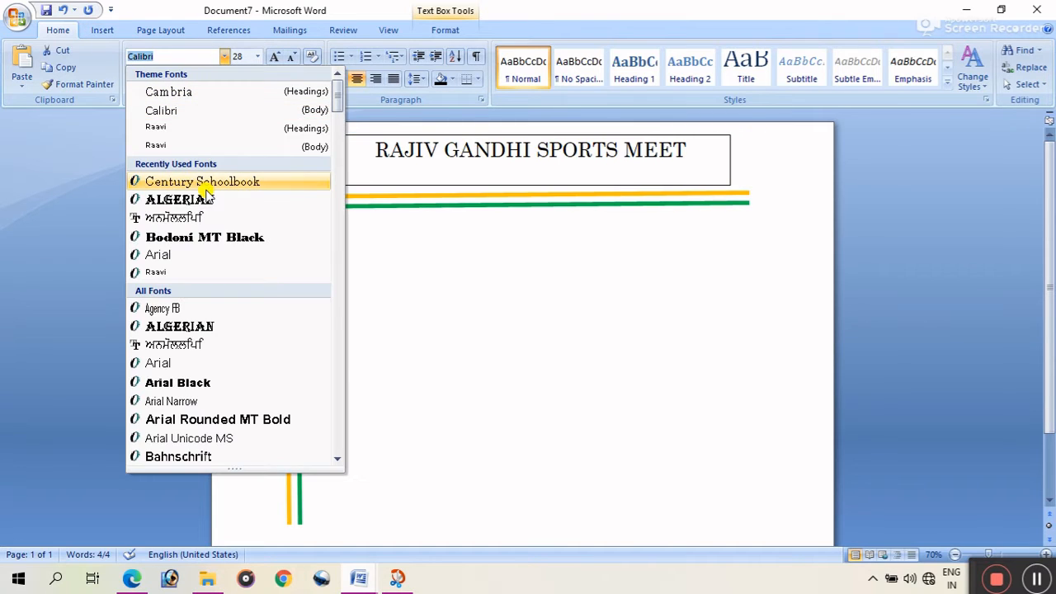
click(204, 199)
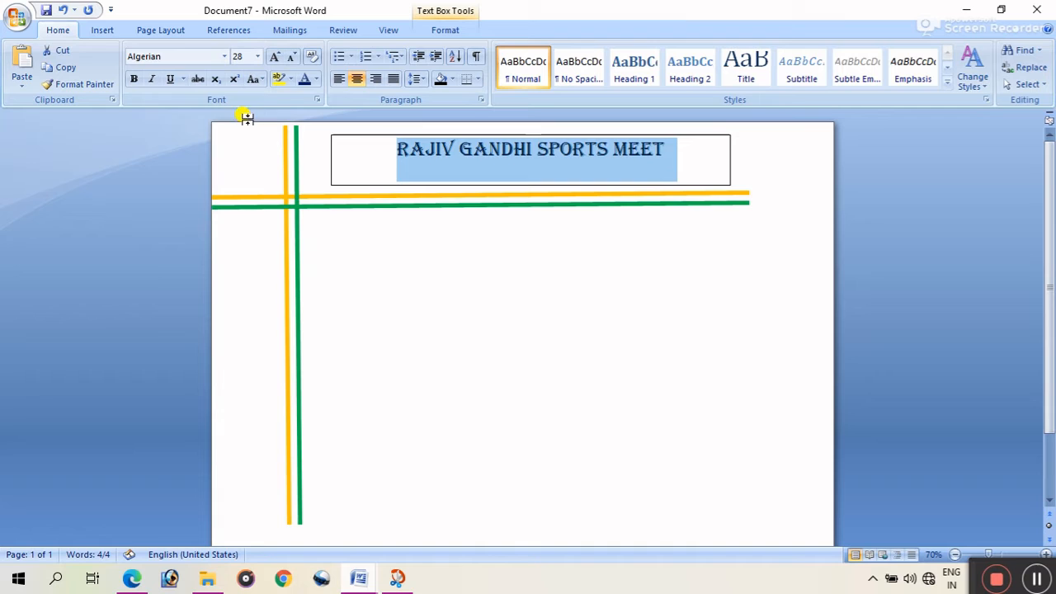
Step: Colour the heading "RAJIV GANDHI SPORTS MEET" dark blue and enlarge it to 36 pt
click(316, 78)
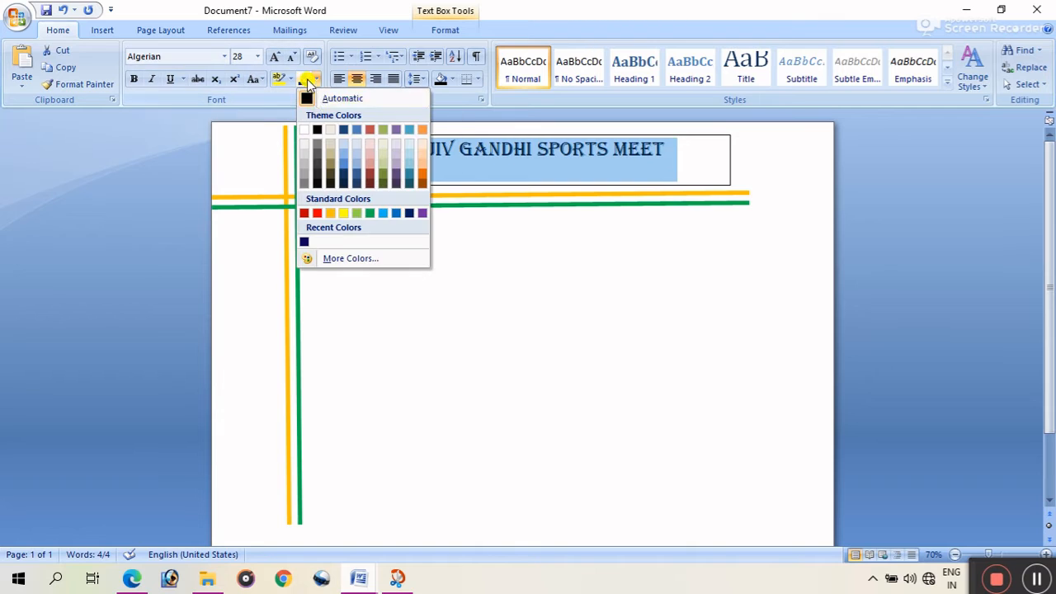
click(411, 213)
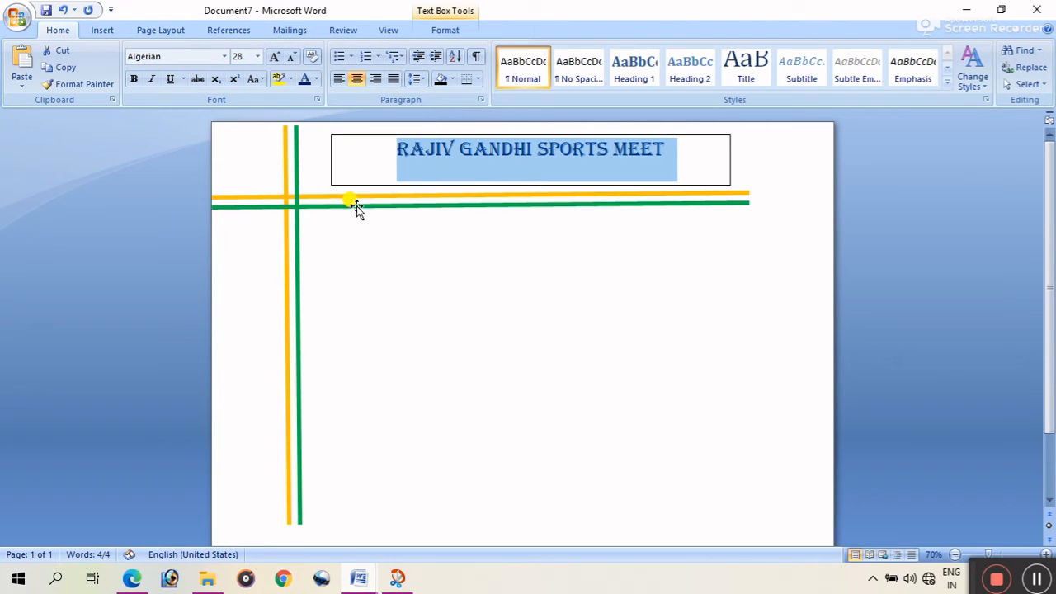
click(275, 56)
click(275, 56)
click(290, 56)
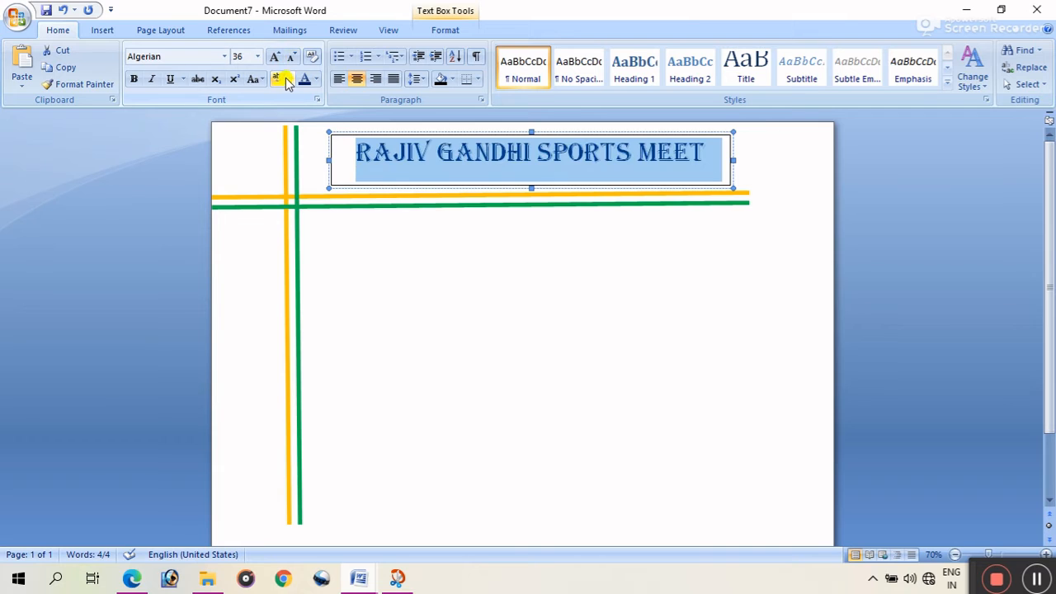
click(291, 56)
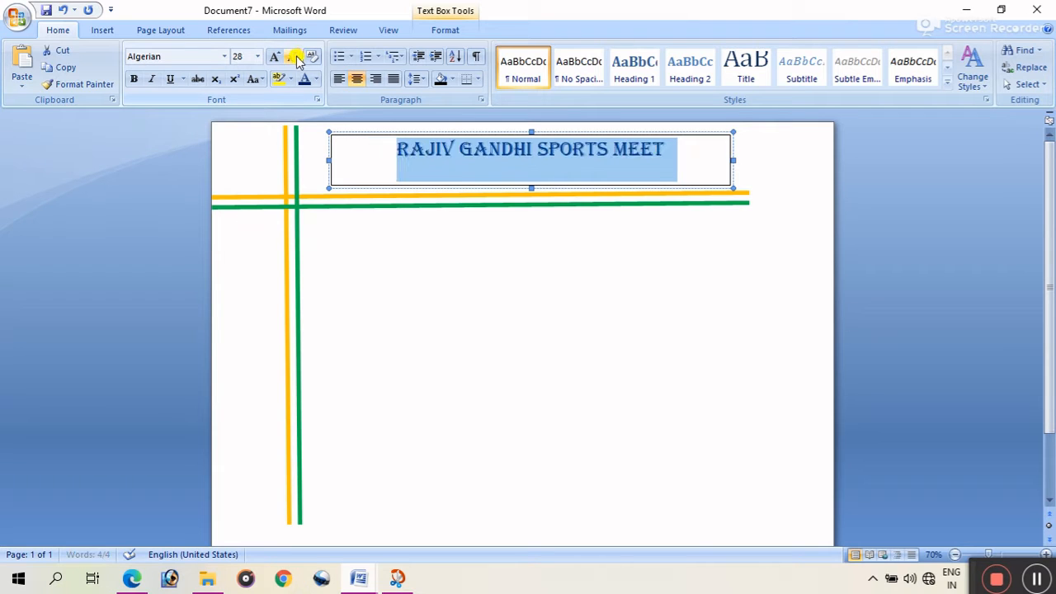
click(677, 235)
click(373, 147)
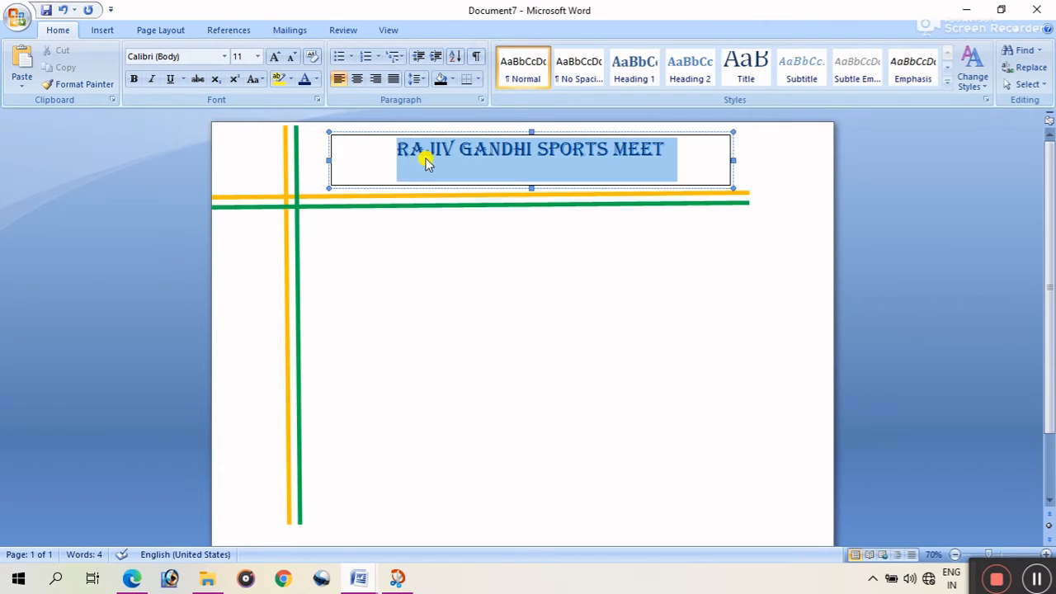
click(274, 56)
Step: Remove the heading box's outline and add a text box about 0.46" high and 1.4" wide below the heading's end, containing "2021"
click(347, 268)
click(332, 184)
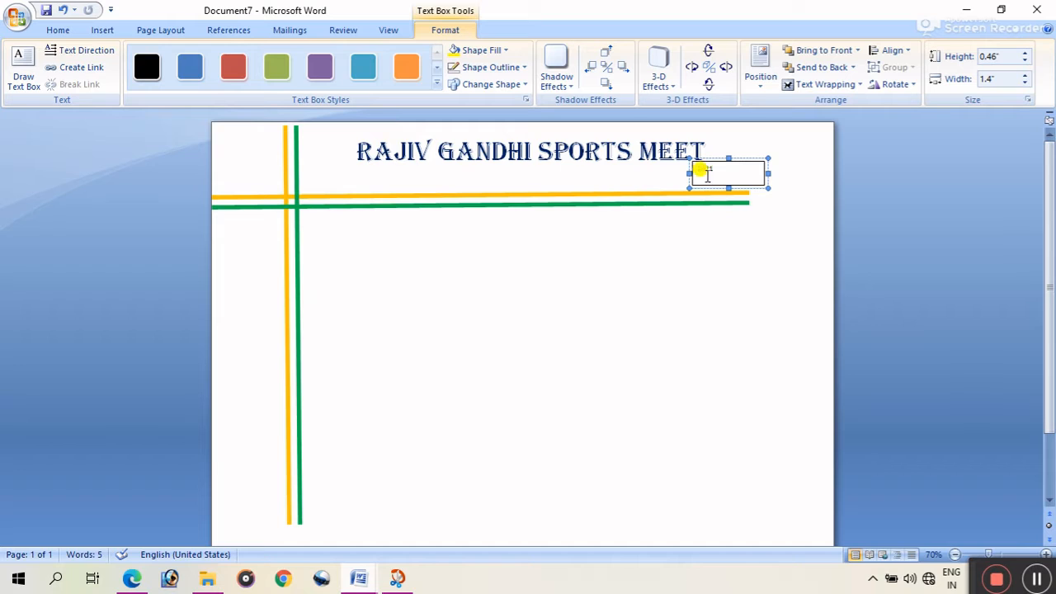
Step: Format the text "2021" in 14 pt Arial Black
drag(698, 171, 721, 170)
click(58, 30)
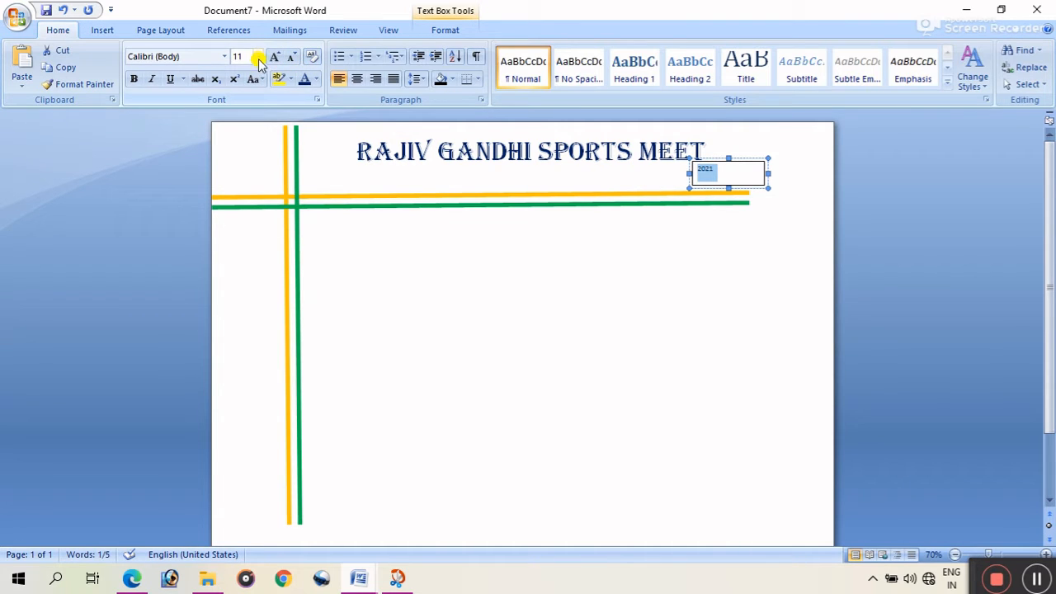
click(277, 57)
click(279, 58)
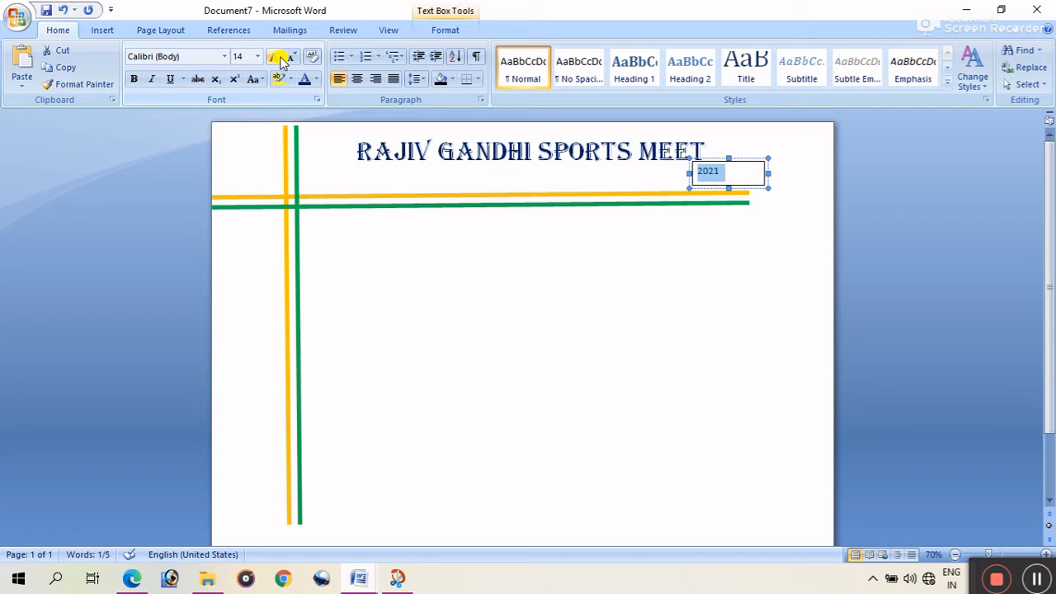
click(224, 56)
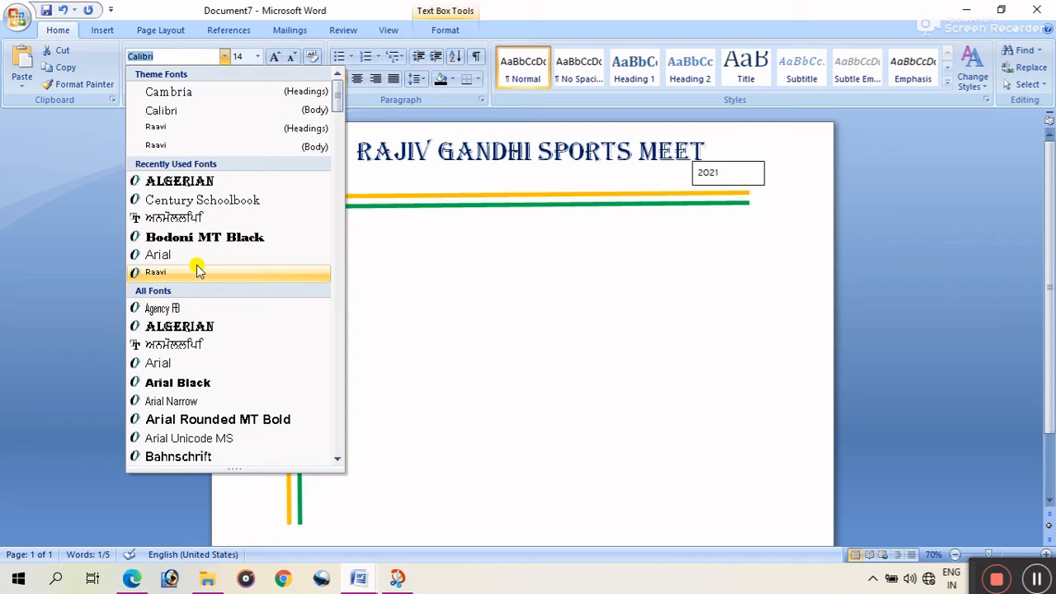
scroll(183, 379, down, 1)
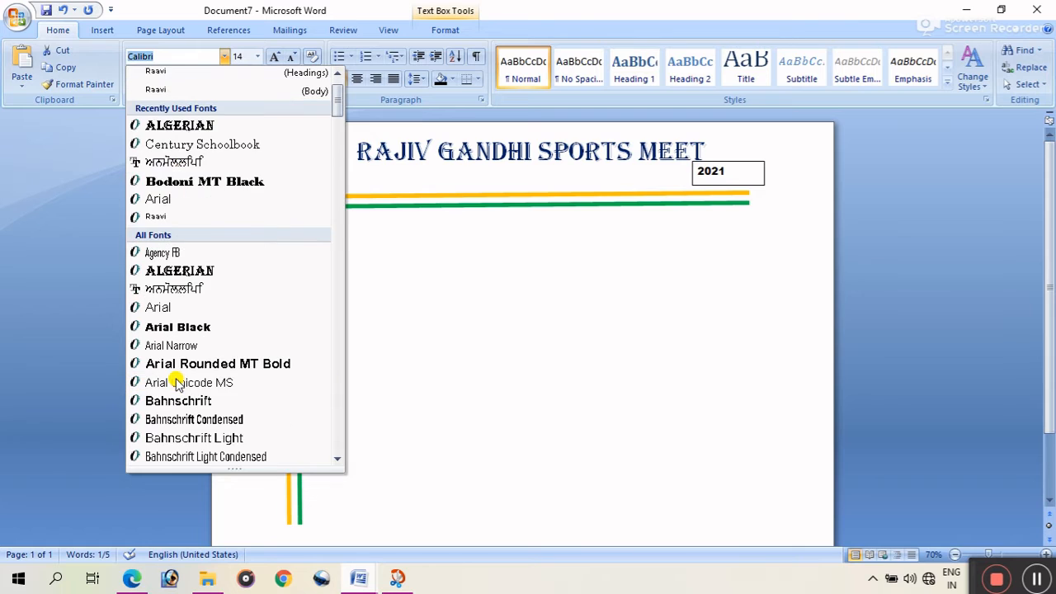
click(165, 327)
click(775, 200)
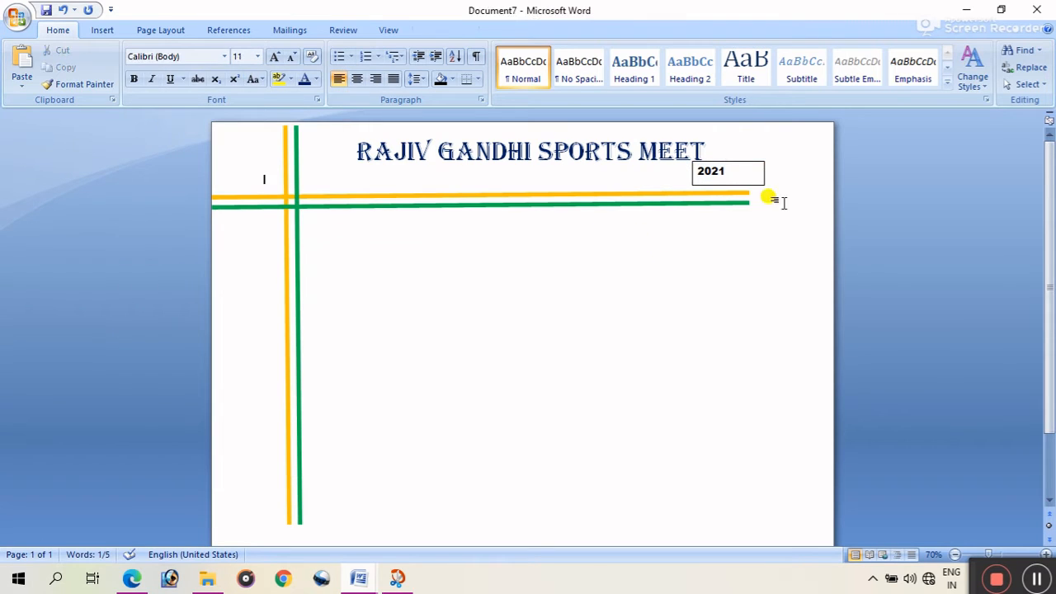
Step: Remove the outline from the text box containing "2021" and deselect it
click(757, 170)
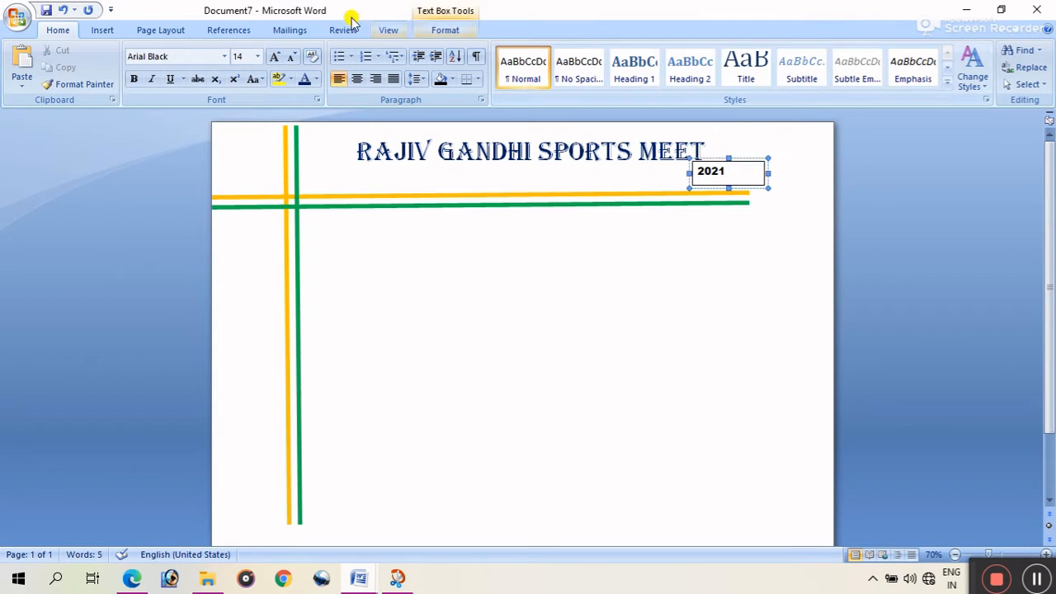
click(459, 31)
click(495, 68)
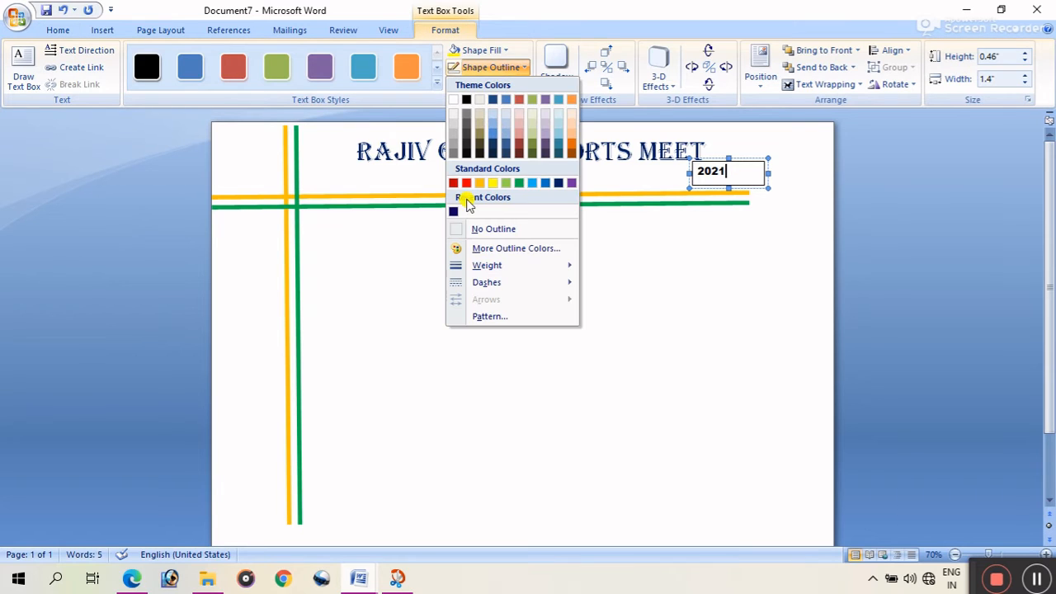
click(487, 228)
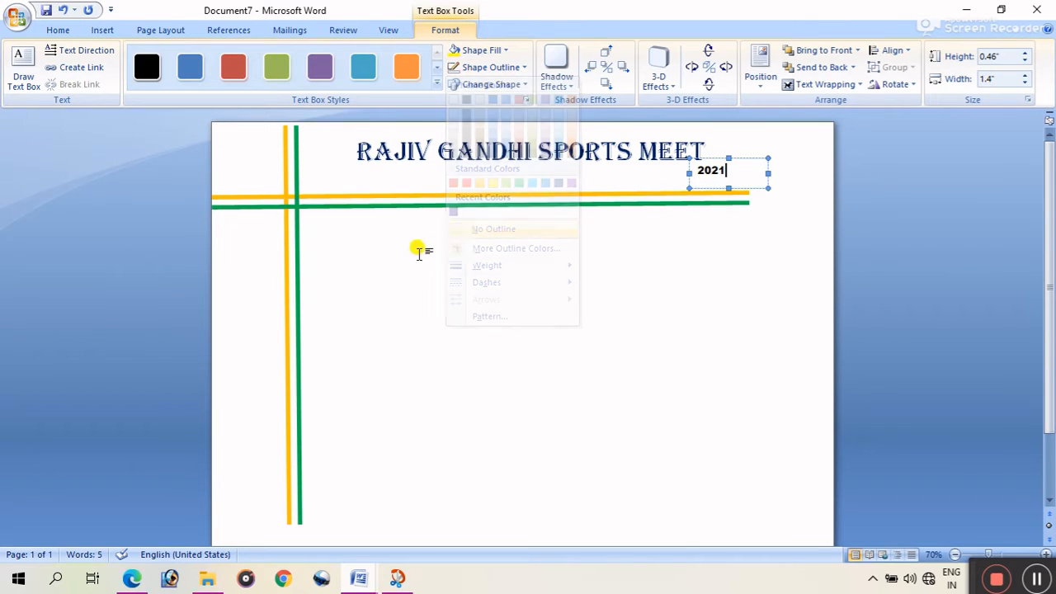
click(596, 302)
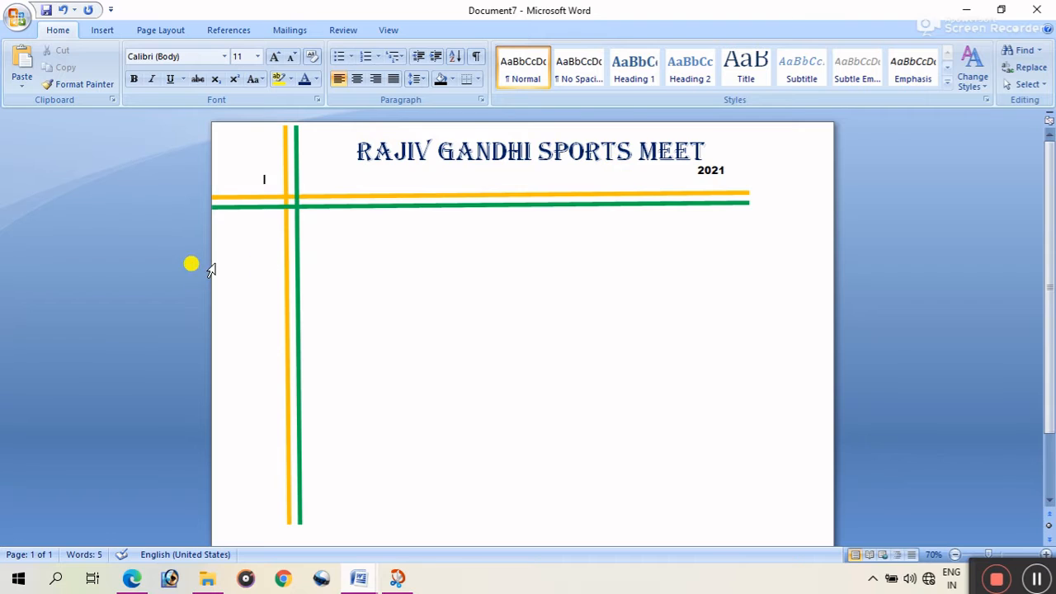
Step: Draw a 32-point star about 2.54" high and 2.66" wide in the middle of the page and apply the blue shape style
click(105, 30)
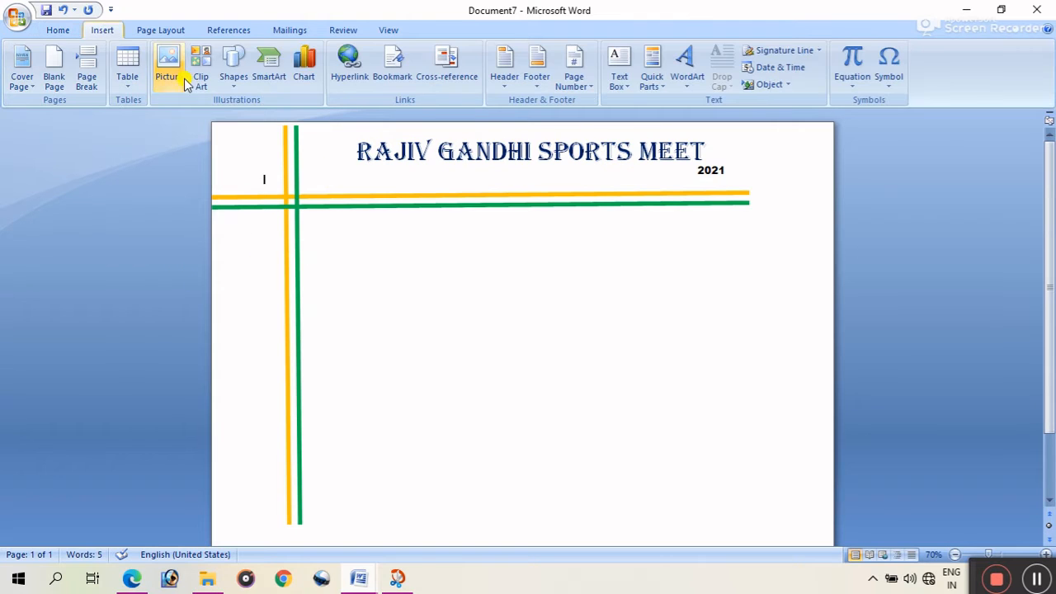
click(233, 77)
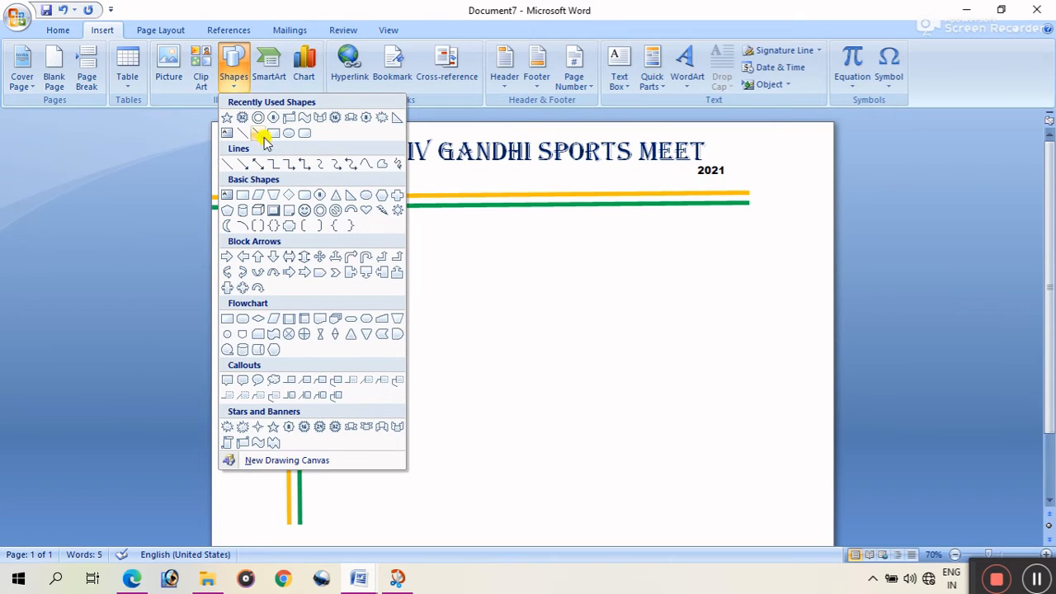
click(336, 429)
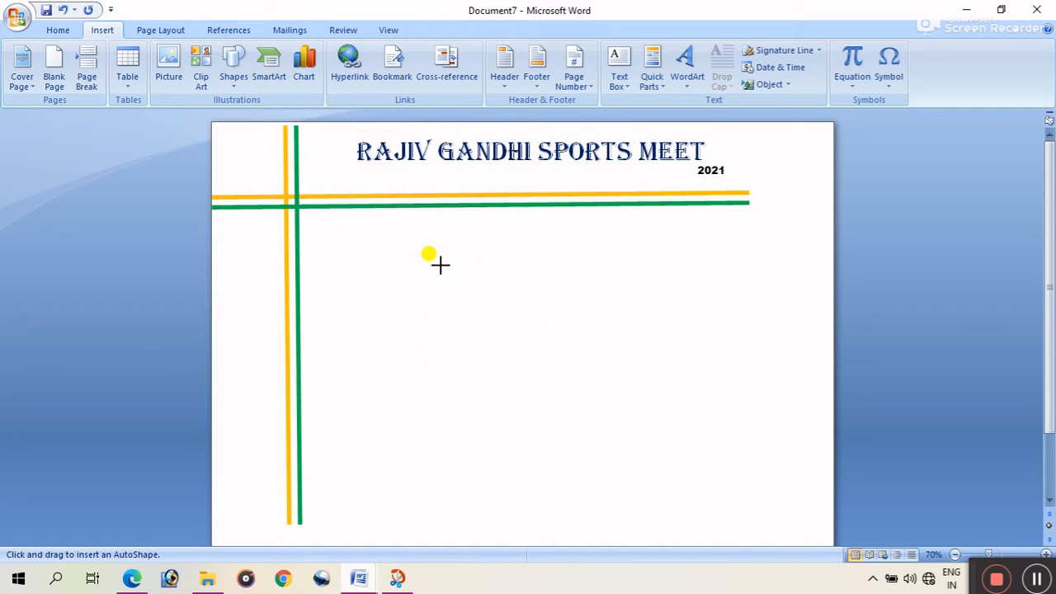
mouse_move(459, 258)
mouse_down()
mouse_move(540, 292)
mouse_move(596, 391)
mouse_up()
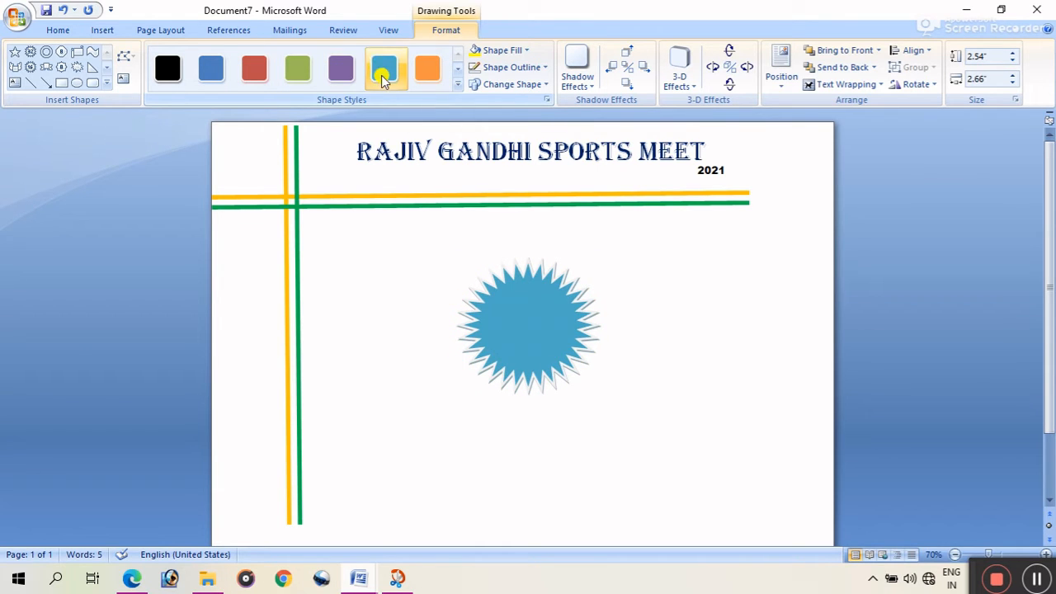
click(211, 68)
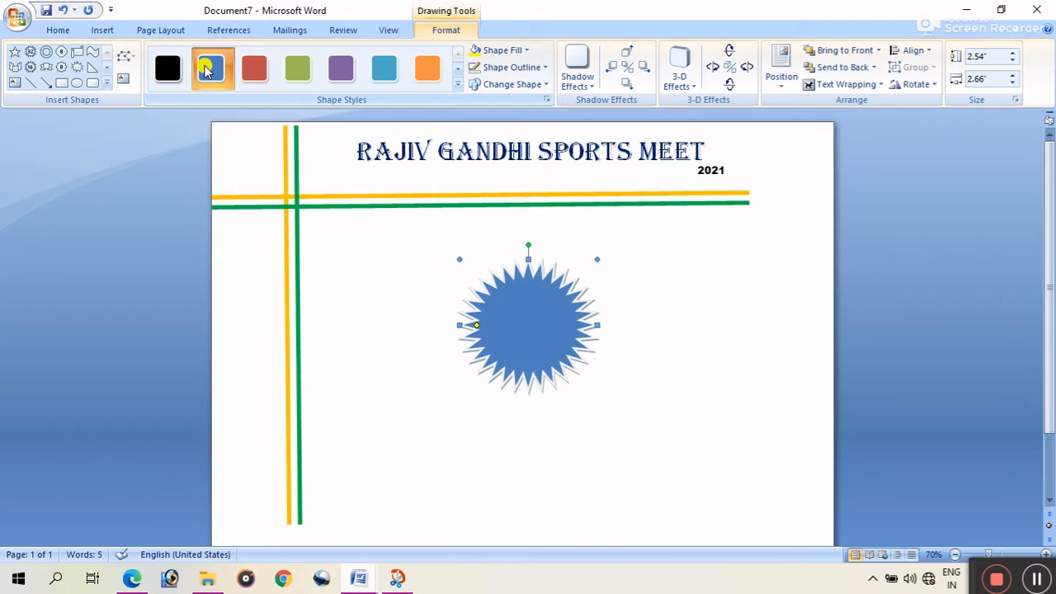
drag(542, 371, 312, 228)
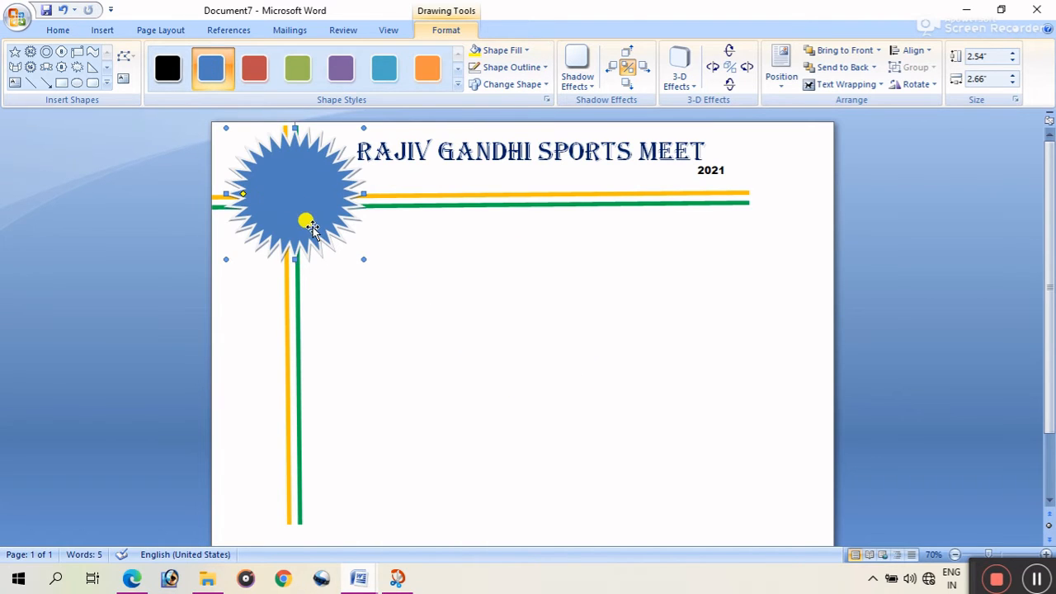
key(ctrl+z)
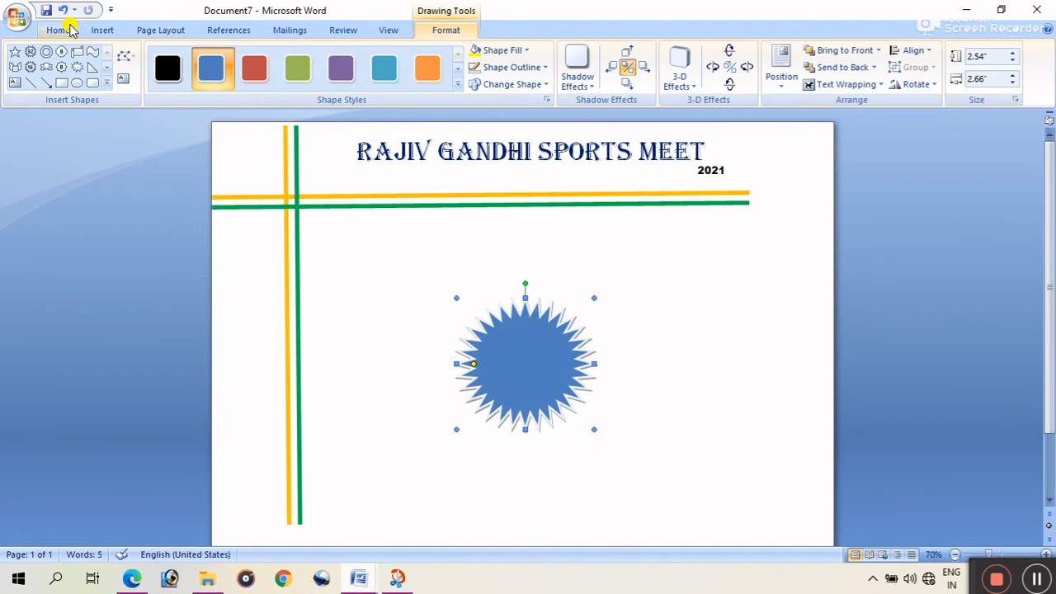
Step: Draw a donut about 1.83" high and 1.89" wide centred on the blue star and narrow its ring
click(99, 30)
click(234, 66)
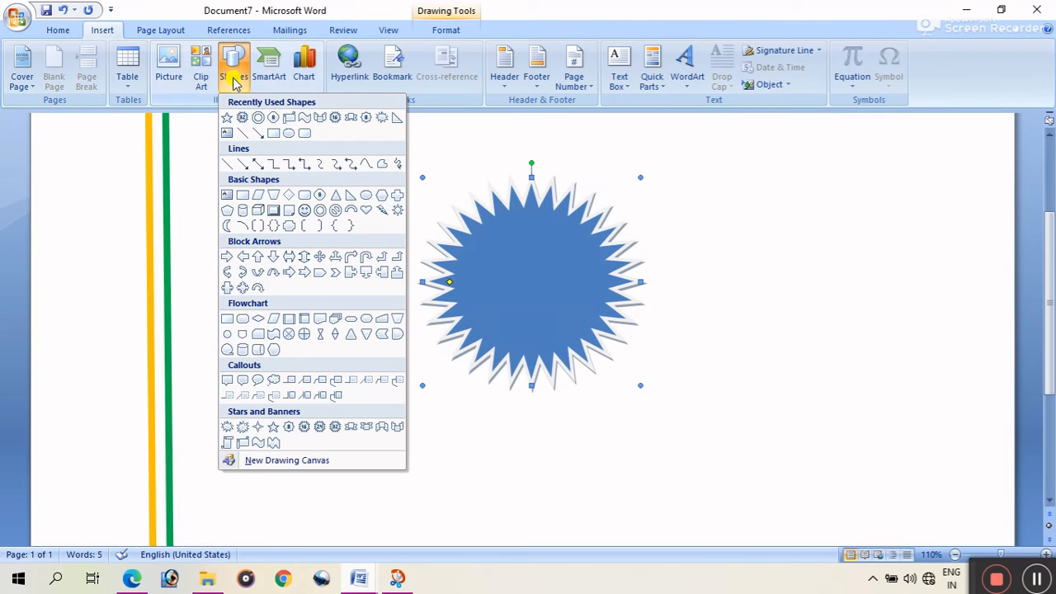
click(337, 212)
drag(498, 232, 608, 336)
drag(500, 283, 453, 284)
drag(532, 340, 530, 367)
click(530, 322)
drag(530, 218, 530, 216)
click(551, 289)
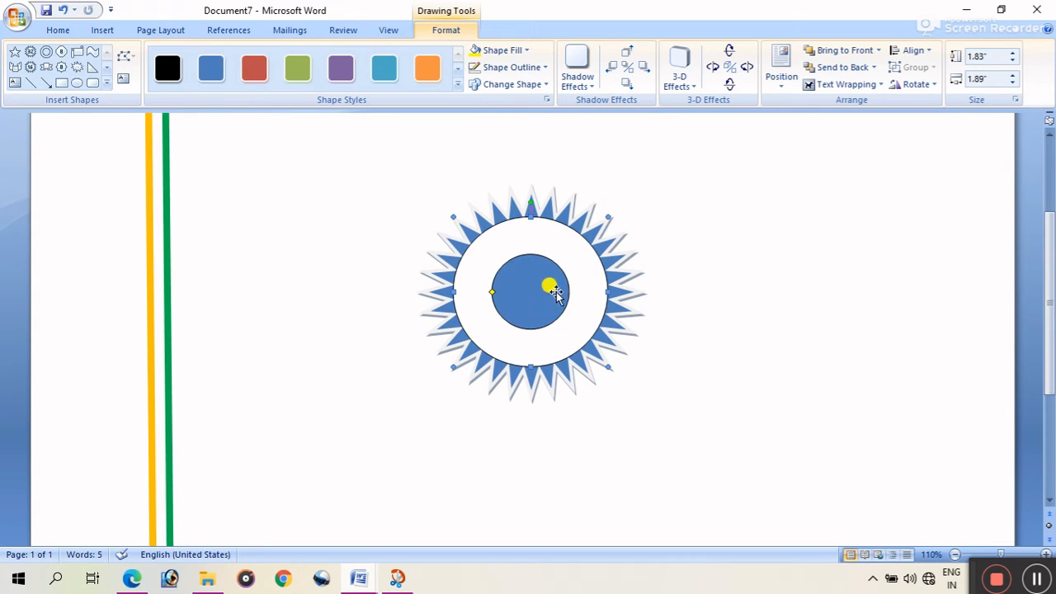
drag(491, 290, 469, 310)
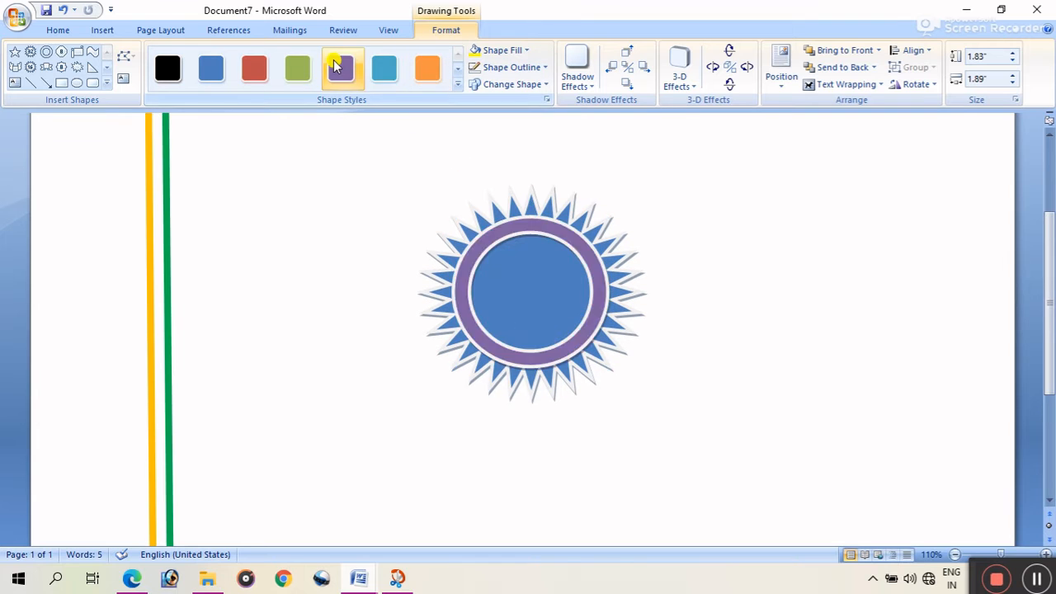
Step: Insert WordArt in the outlined italic shadow style reading "NATIONAL STUDENTS;UNION OF INDIA" in 16 pt Arial Black
scroll(341, 273, up, 1)
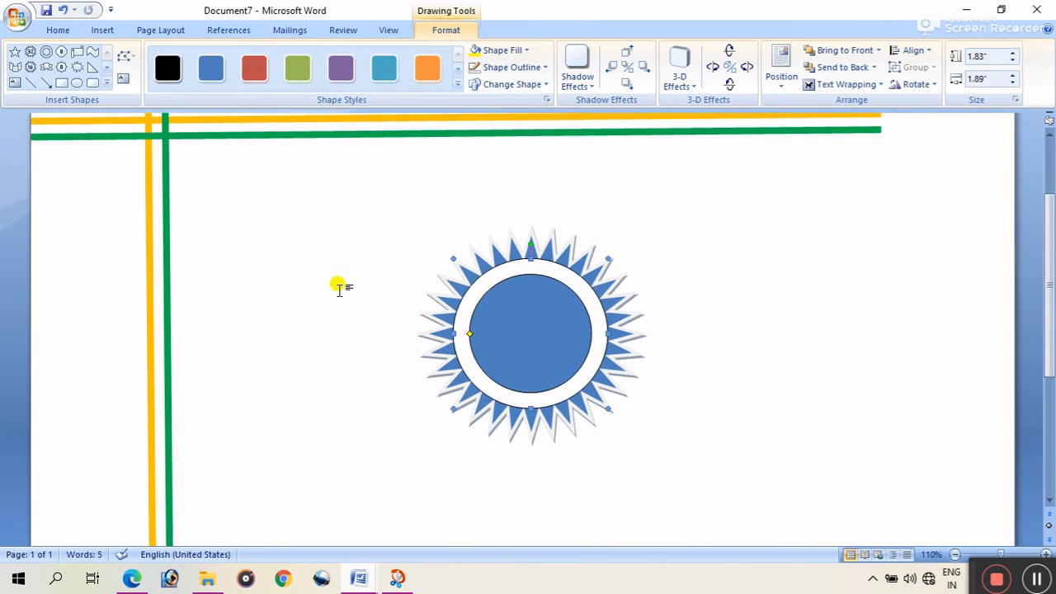
click(513, 271)
click(103, 30)
click(687, 70)
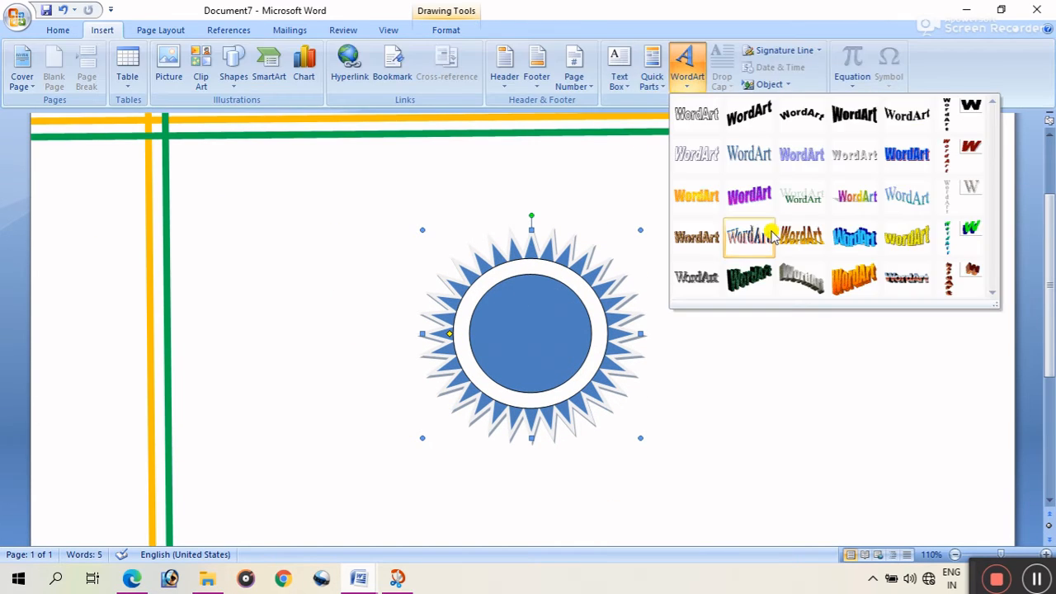
click(698, 158)
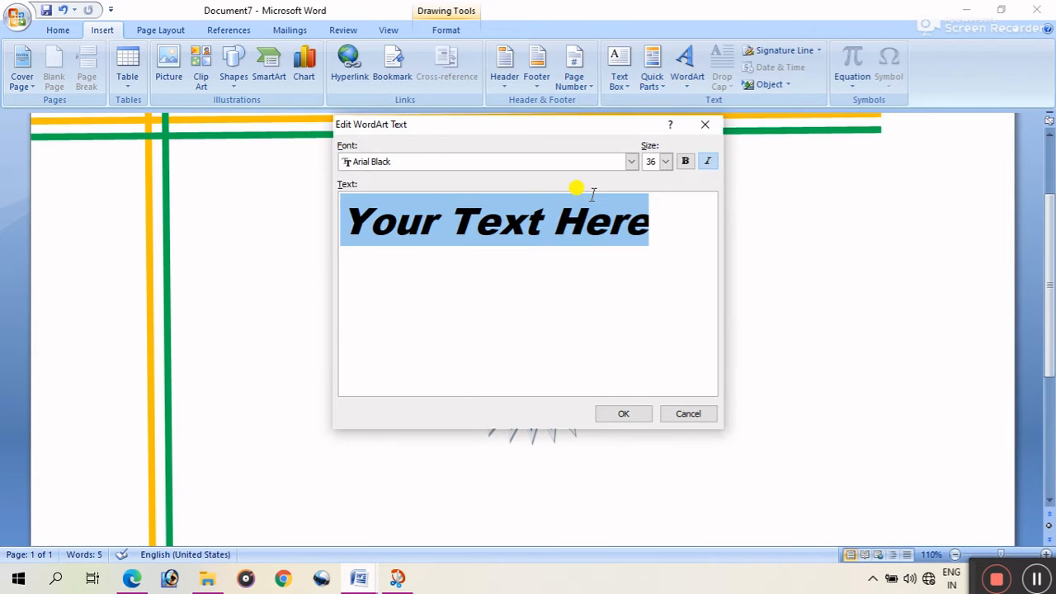
key(BackSpace)
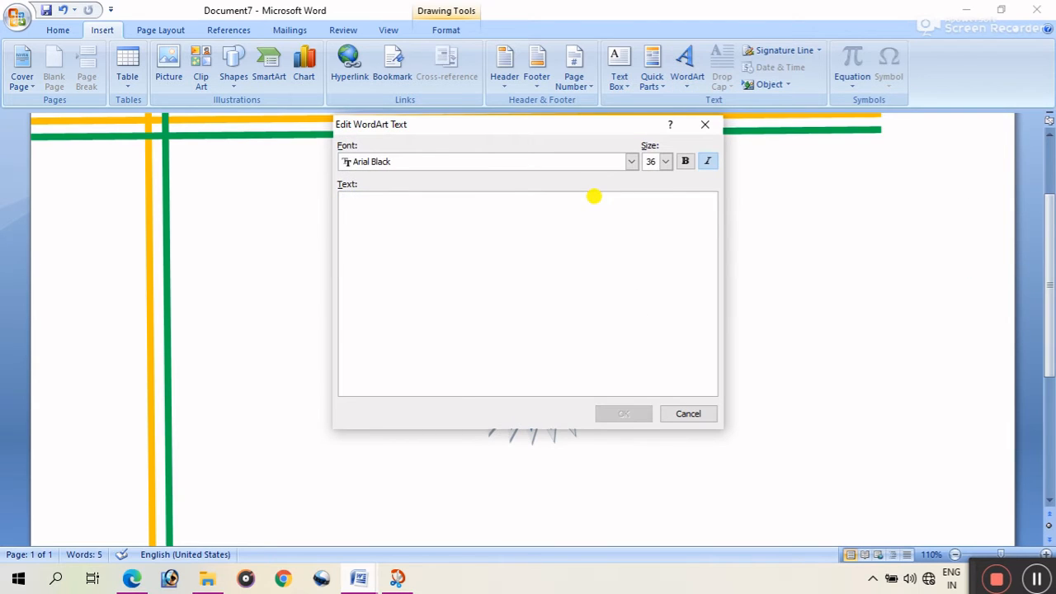
text(NATIONAL STUDE)
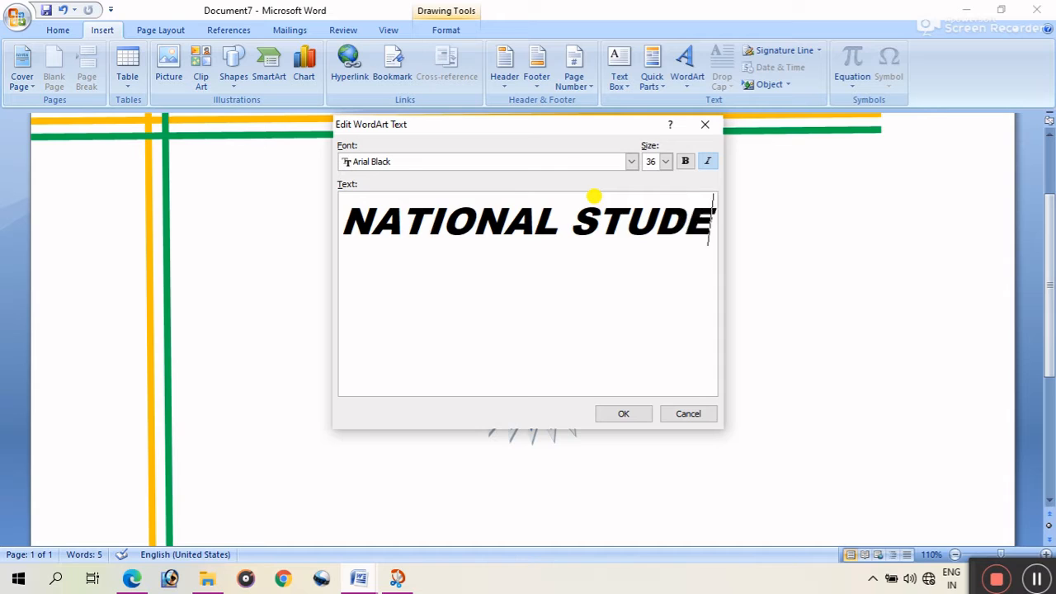
text(NTS;UNION OF INDIA)
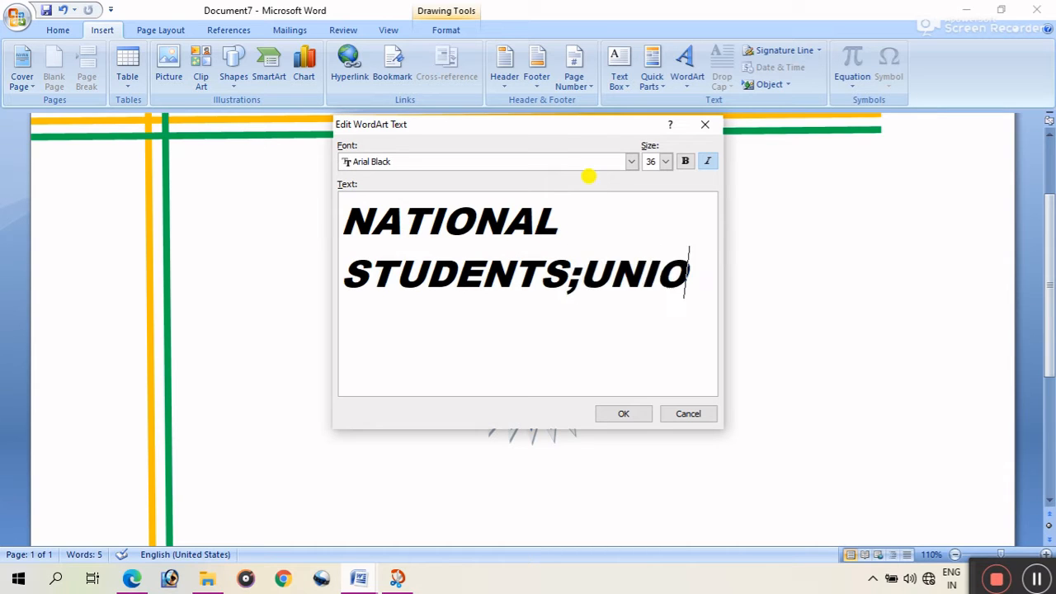
click(665, 162)
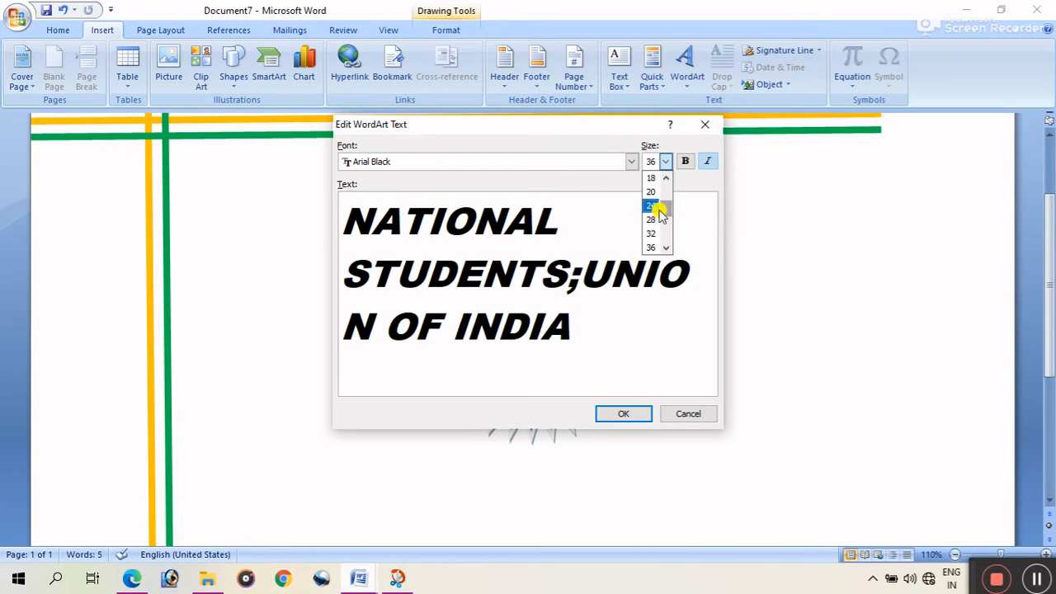
click(651, 192)
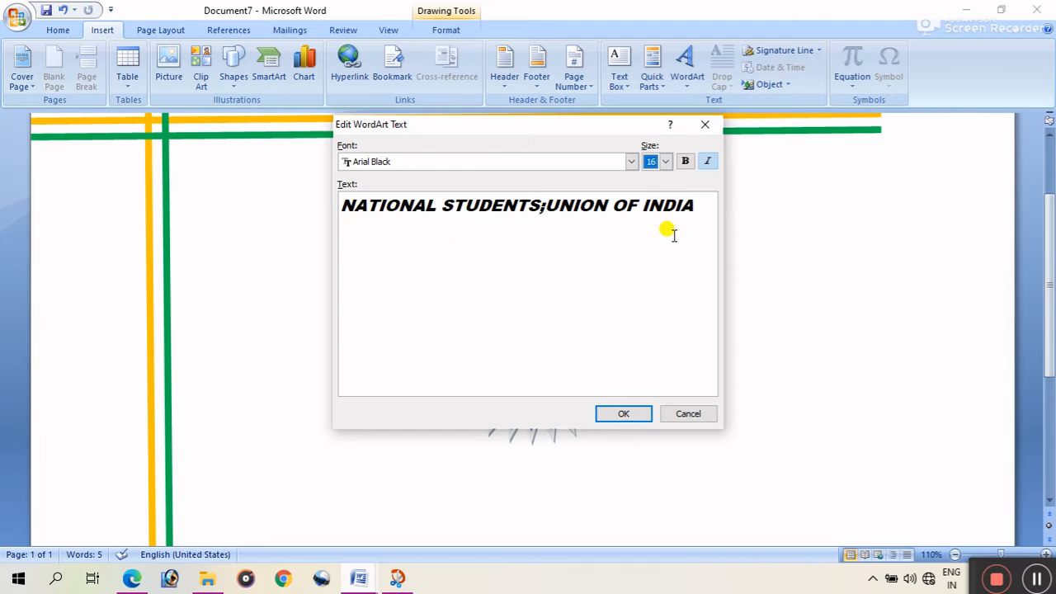
click(631, 414)
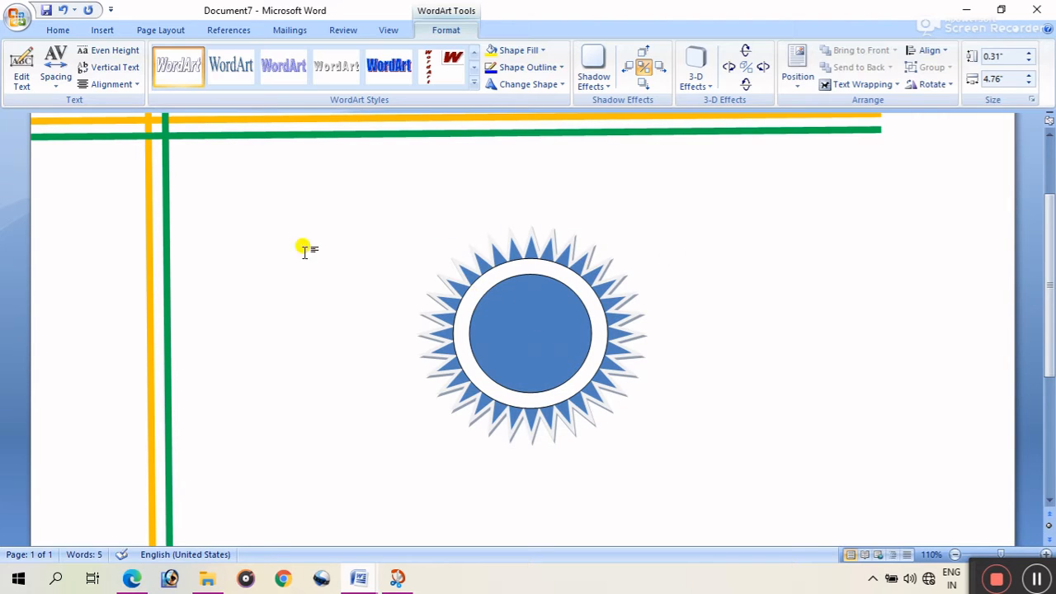
scroll(304, 250, up, 3)
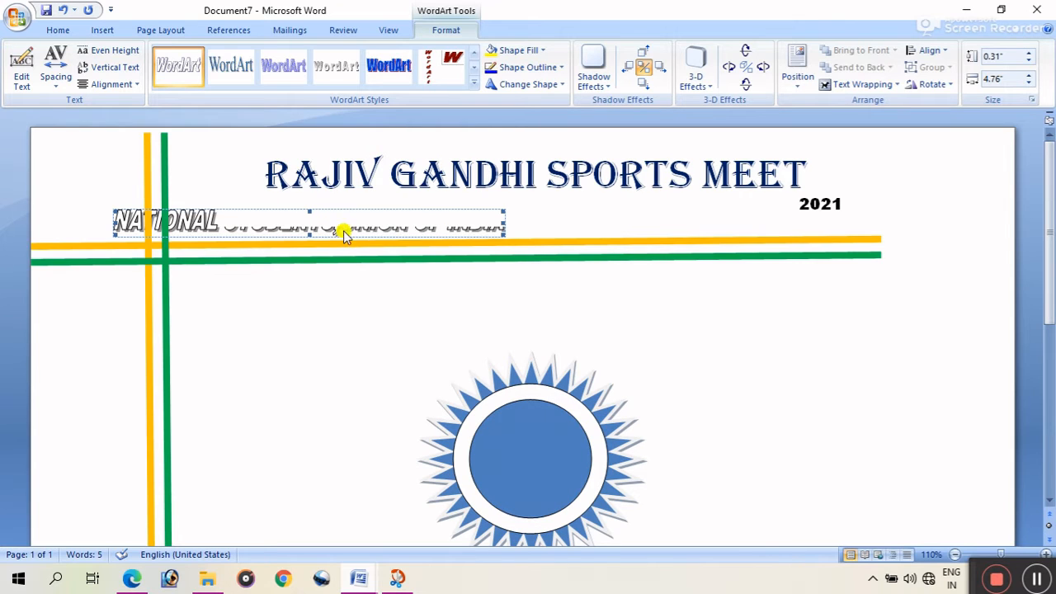
Step: Set the "NATIONAL STUDENTS;UNION OF INDIA" WordArt's text wrapping to In Front of Text and move it just above the blue star
click(865, 84)
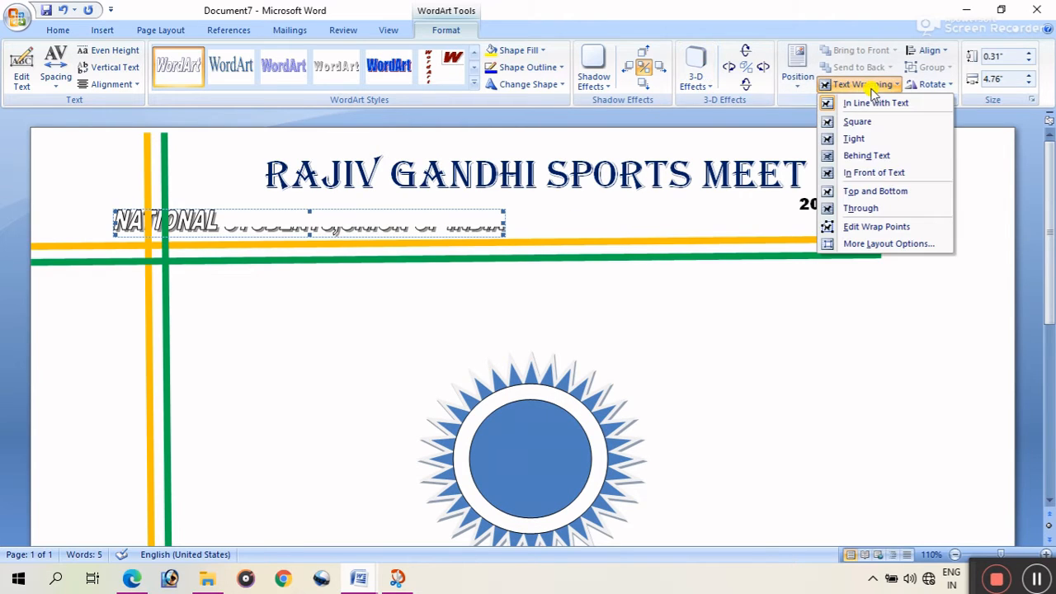
click(872, 174)
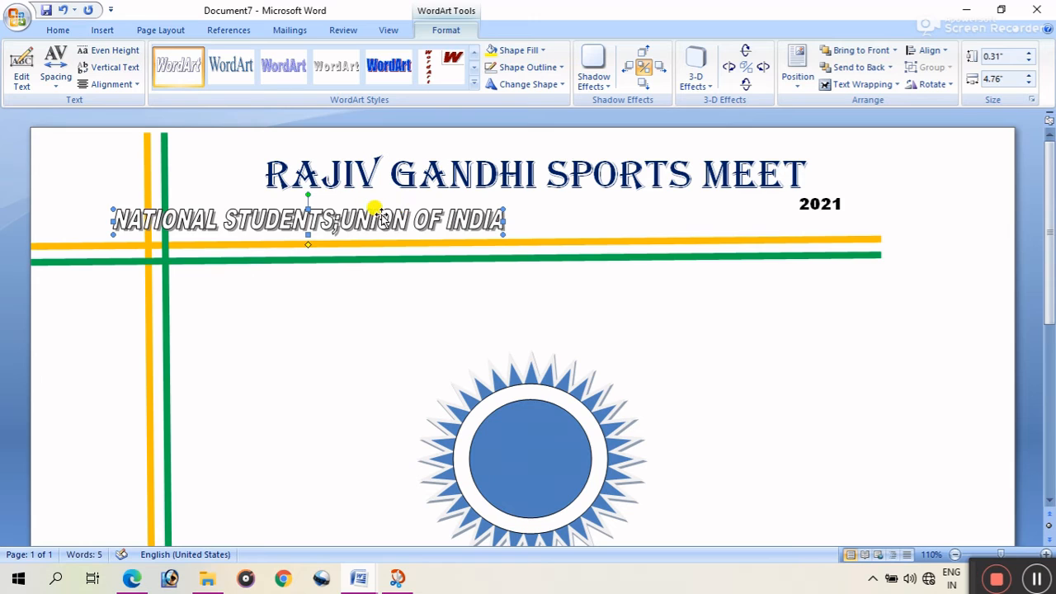
drag(381, 216, 582, 335)
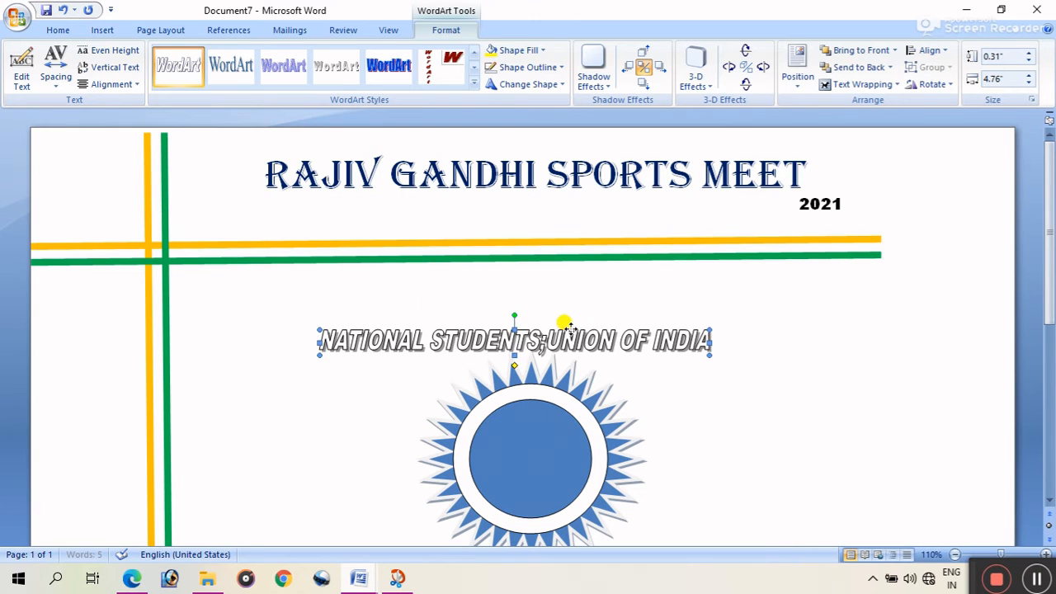
Step: Bend the "NATIONAL STUDENTS;UNION OF INDIA" WordArt along the upward arch Follow Path shape and stretch its height to about 0.94"
click(530, 84)
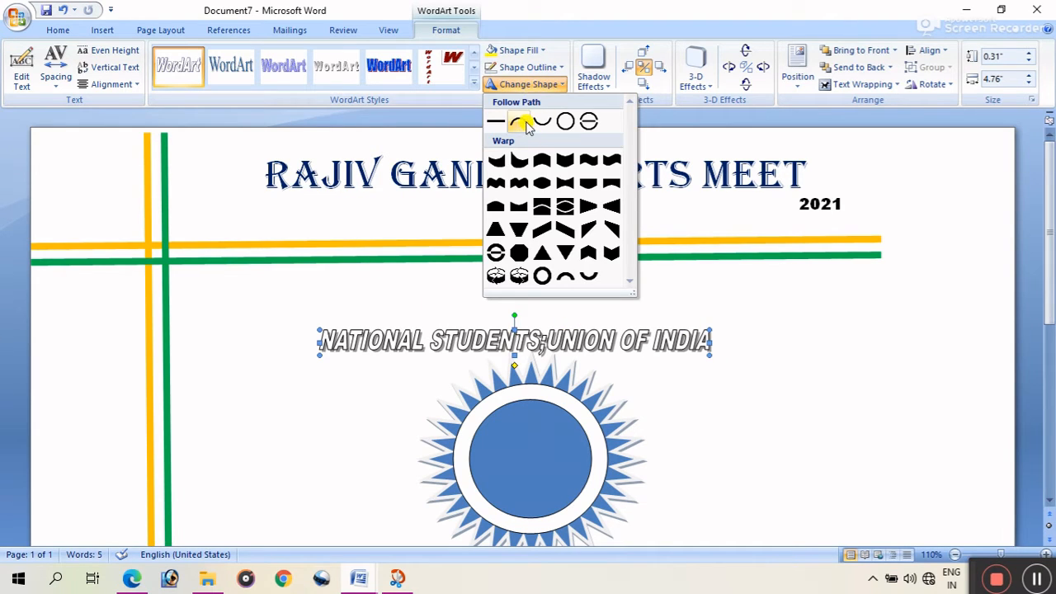
click(521, 123)
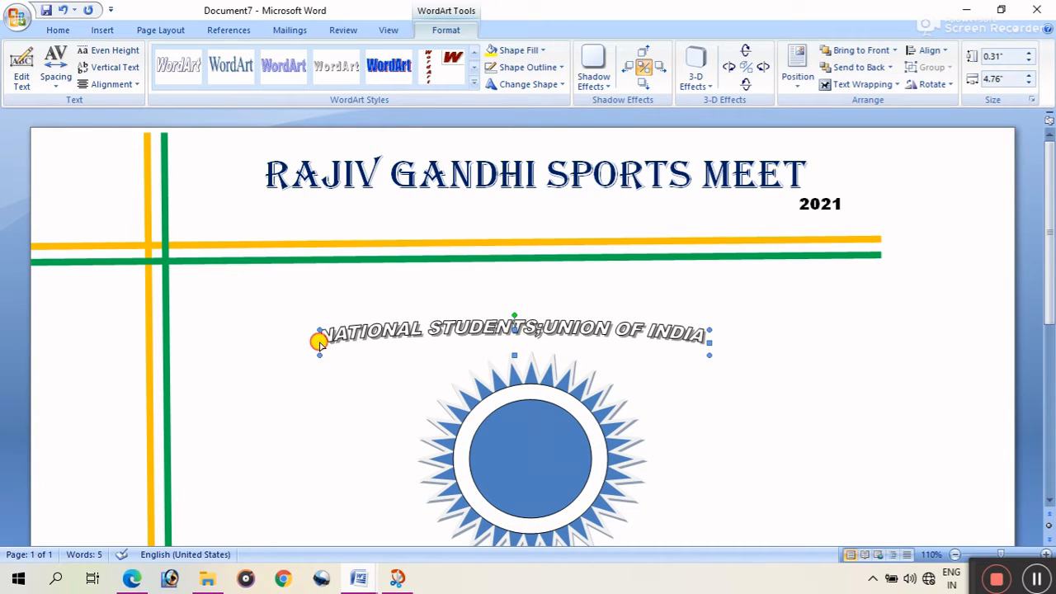
drag(328, 355, 521, 287)
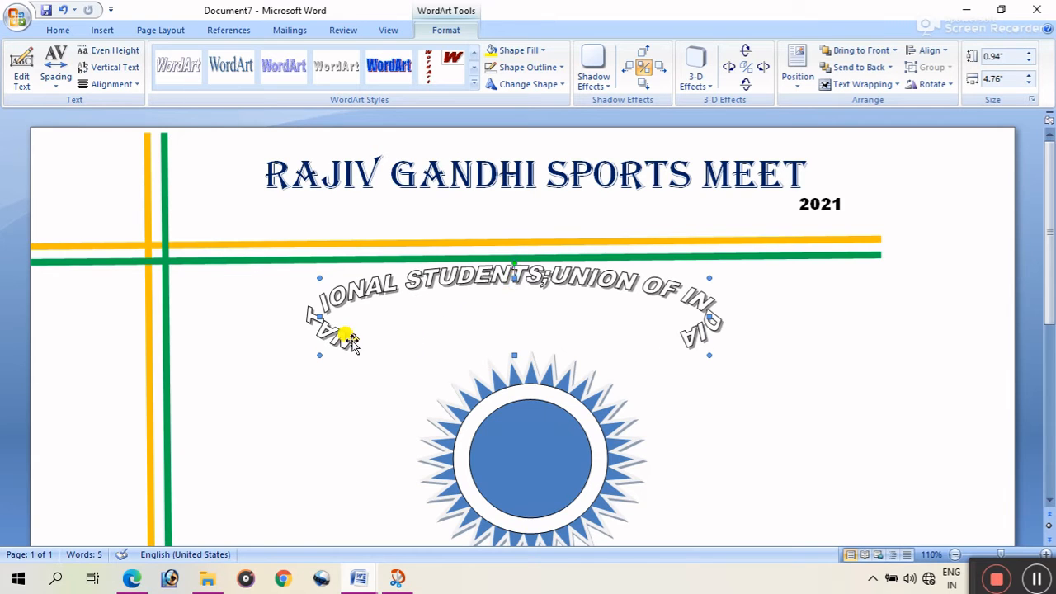